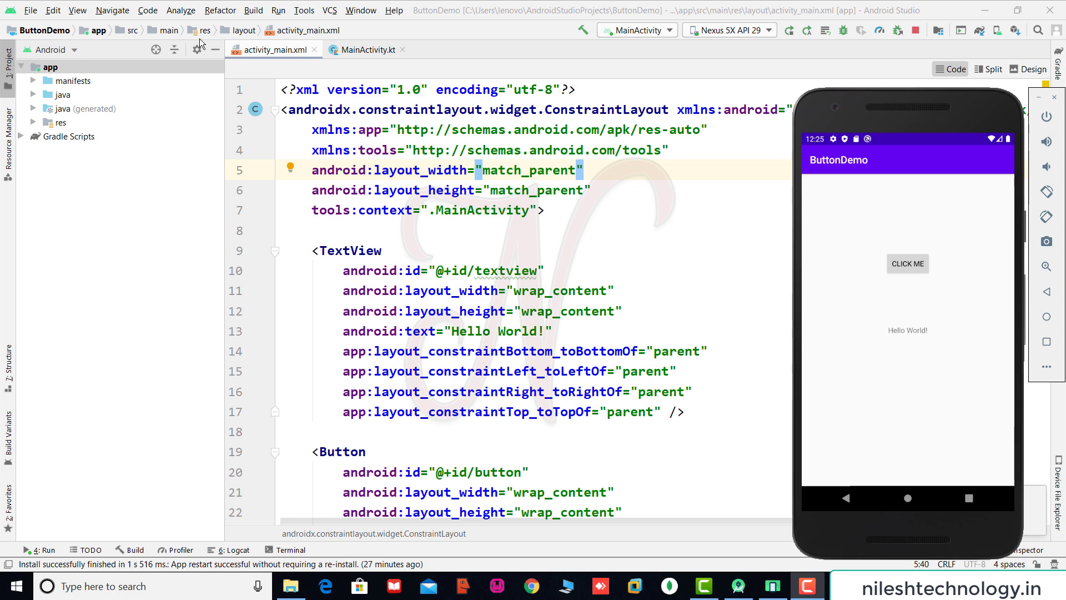
Create the CheckBoxDemo Empty Activity project, maximize its window, and open activity_main.xml
click(276, 51)
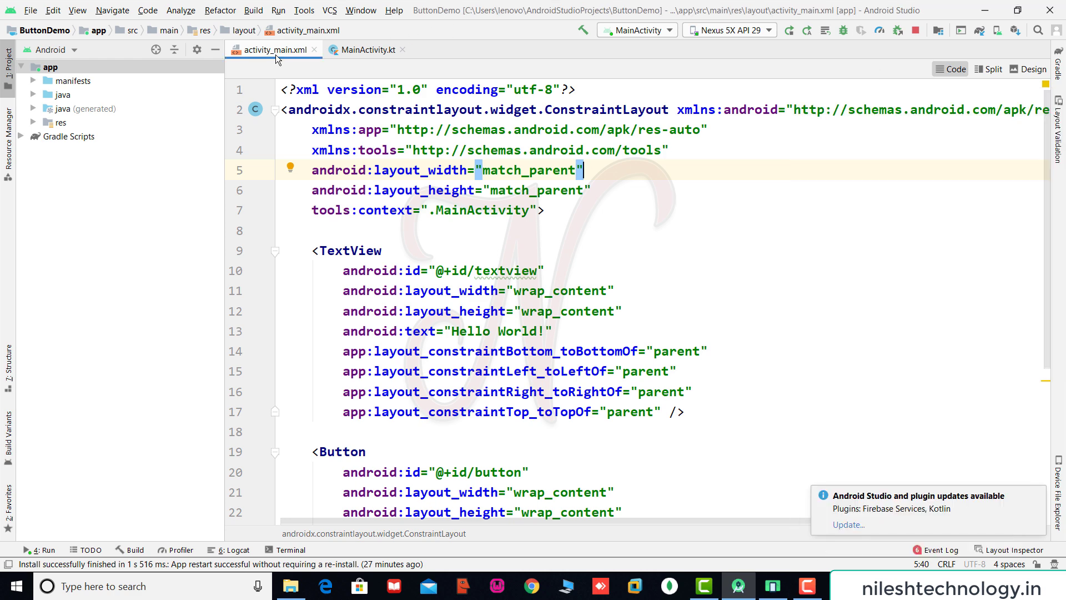
click(32, 15)
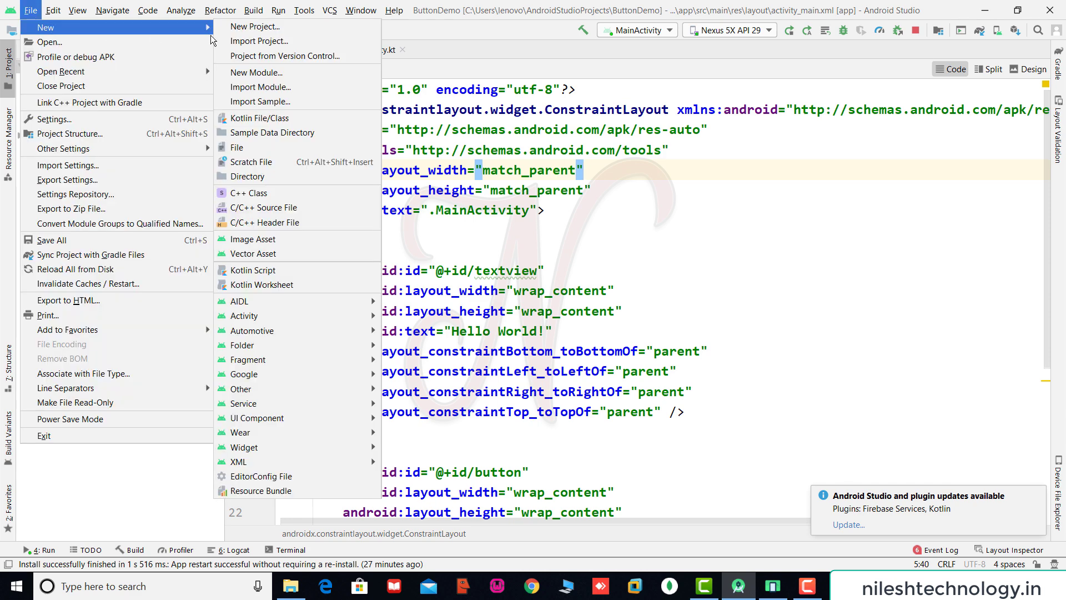
click(259, 32)
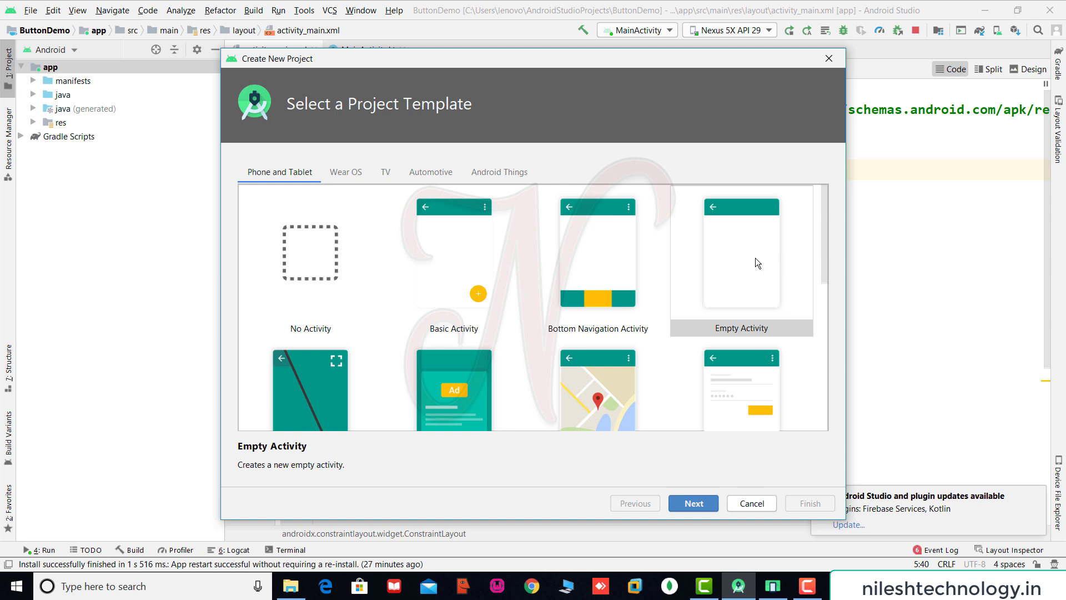
click(756, 257)
click(696, 503)
drag(547, 189, 386, 193)
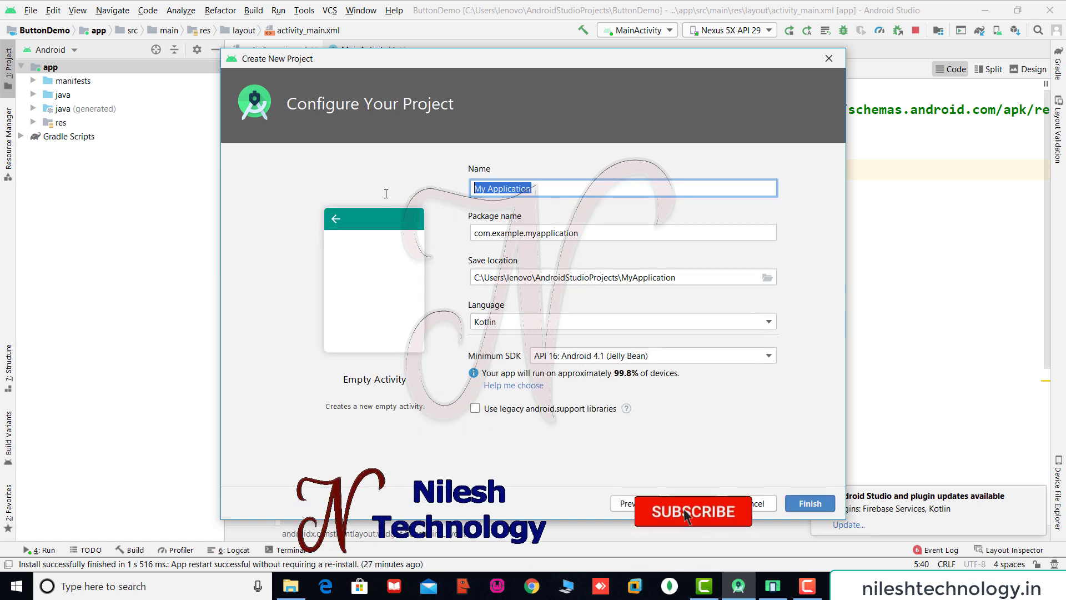
text(Check)
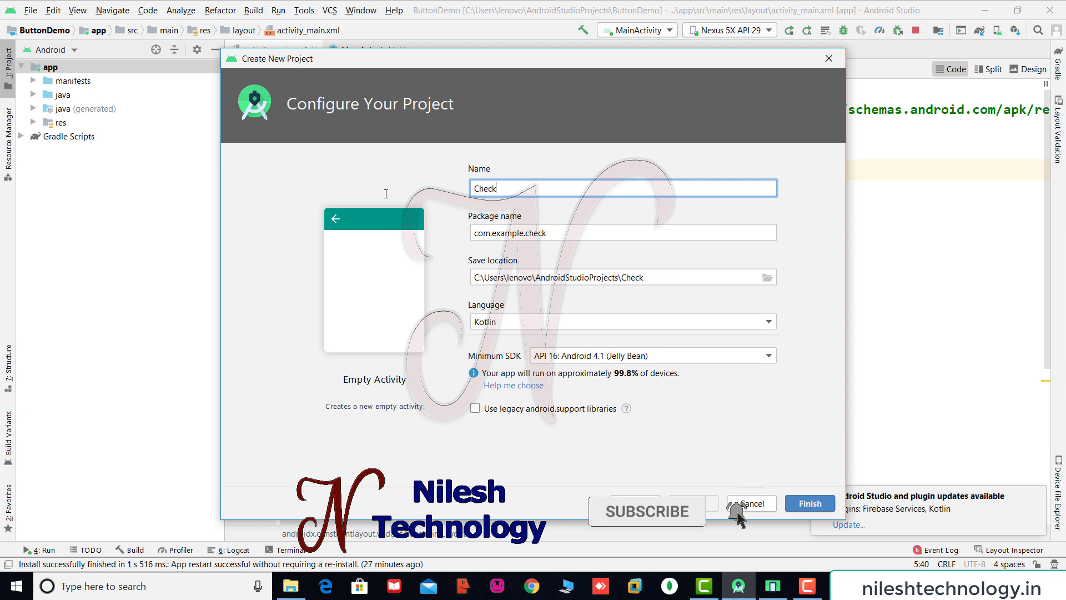
text(BoxDem)
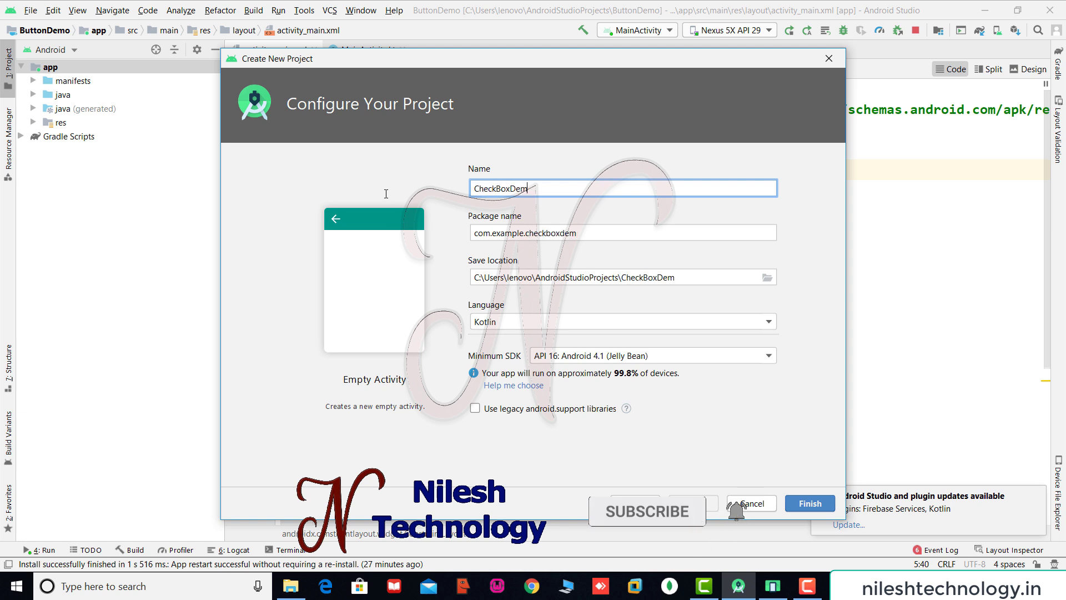
text(o)
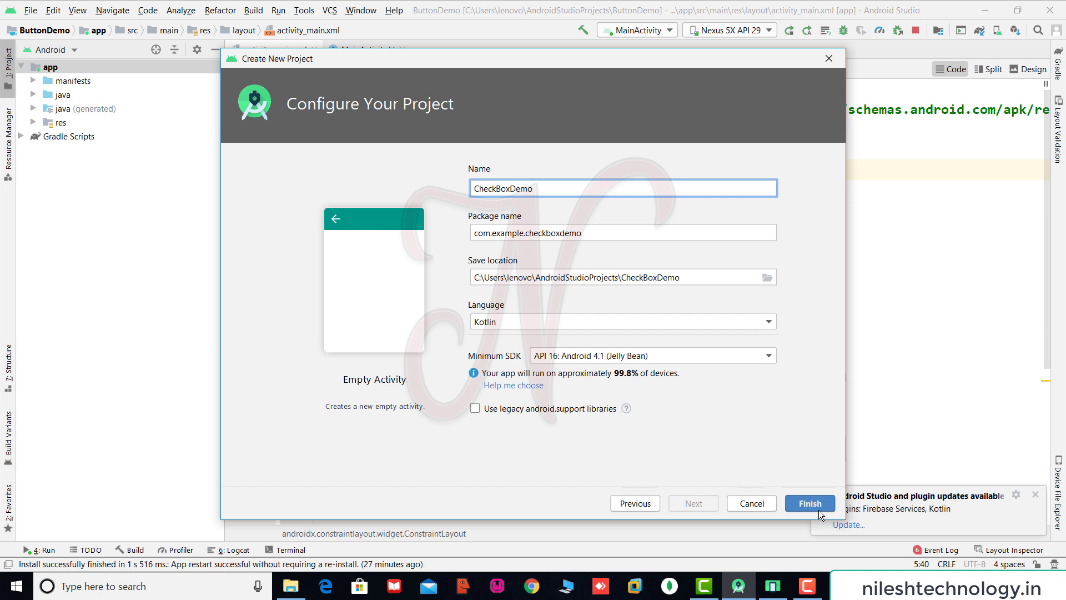
click(816, 504)
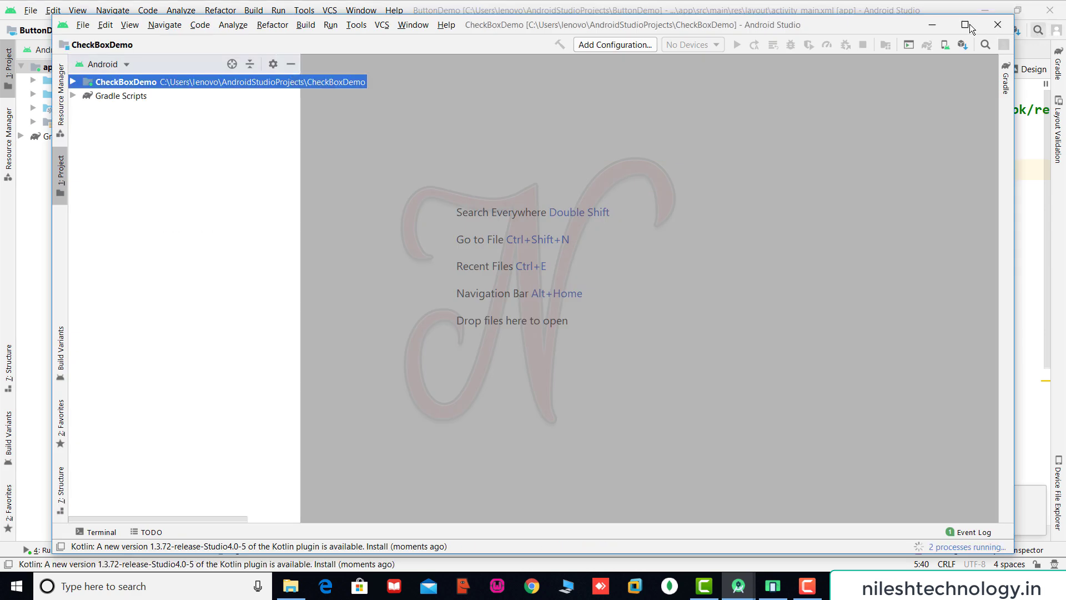
click(970, 25)
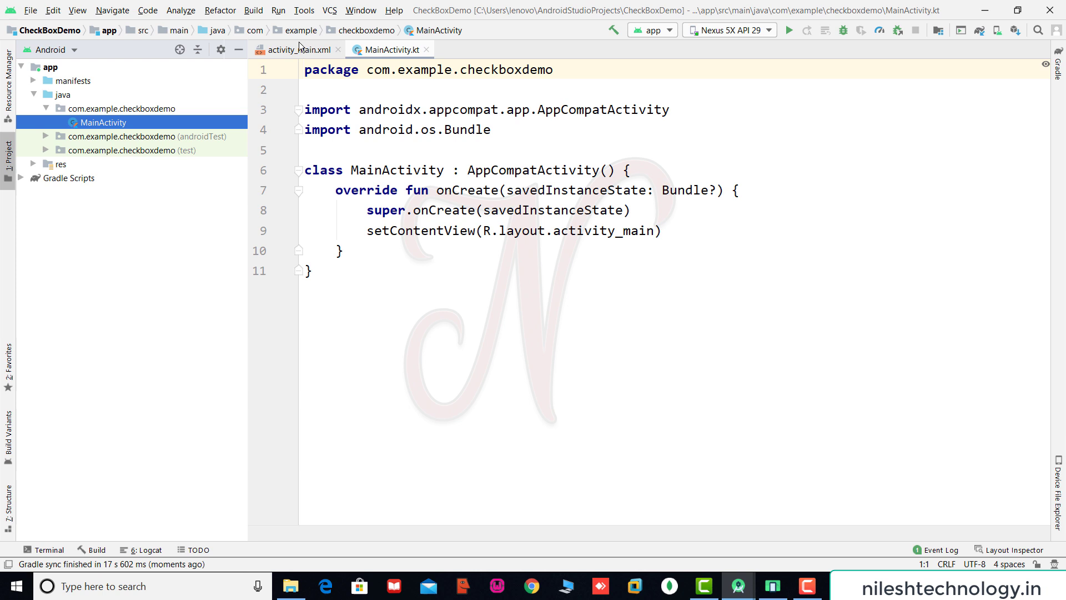
click(299, 49)
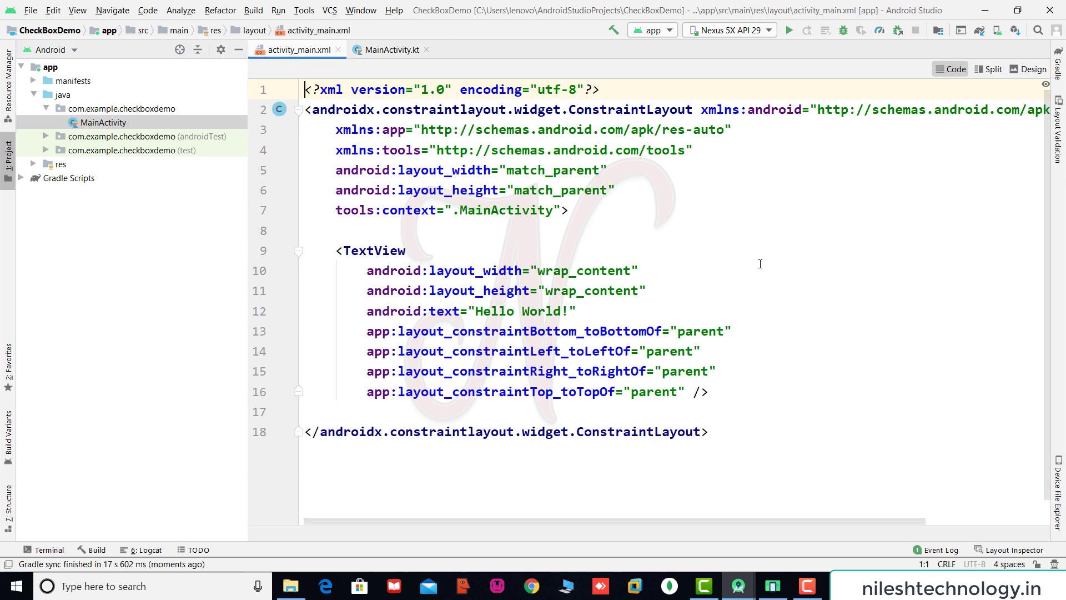
In Design view, drag two CheckBox widgets from Palette > Buttons above the TextView
click(1028, 69)
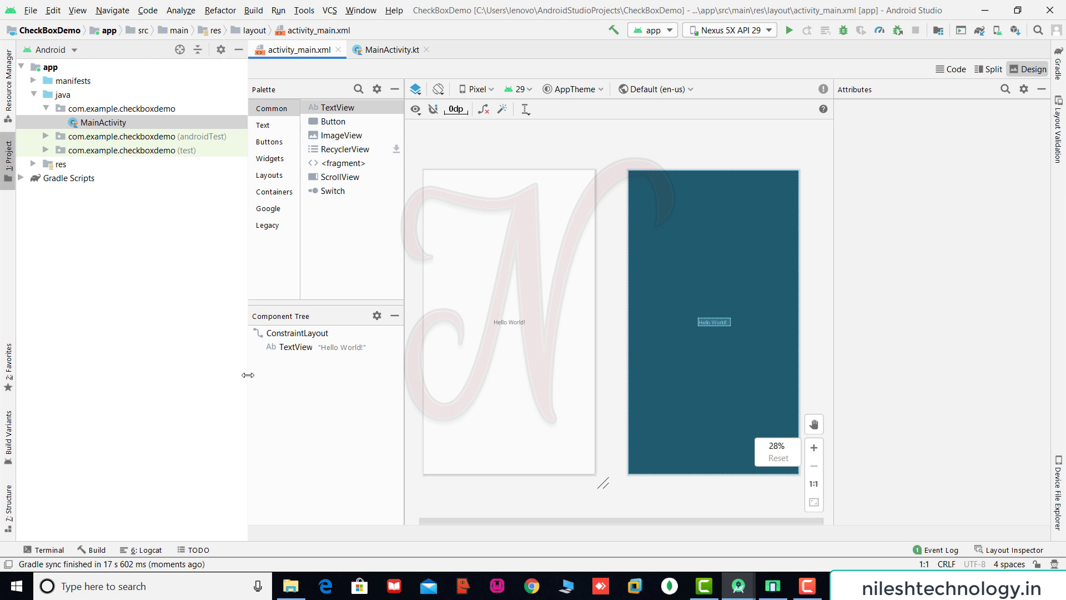
drag(248, 375, 99, 375)
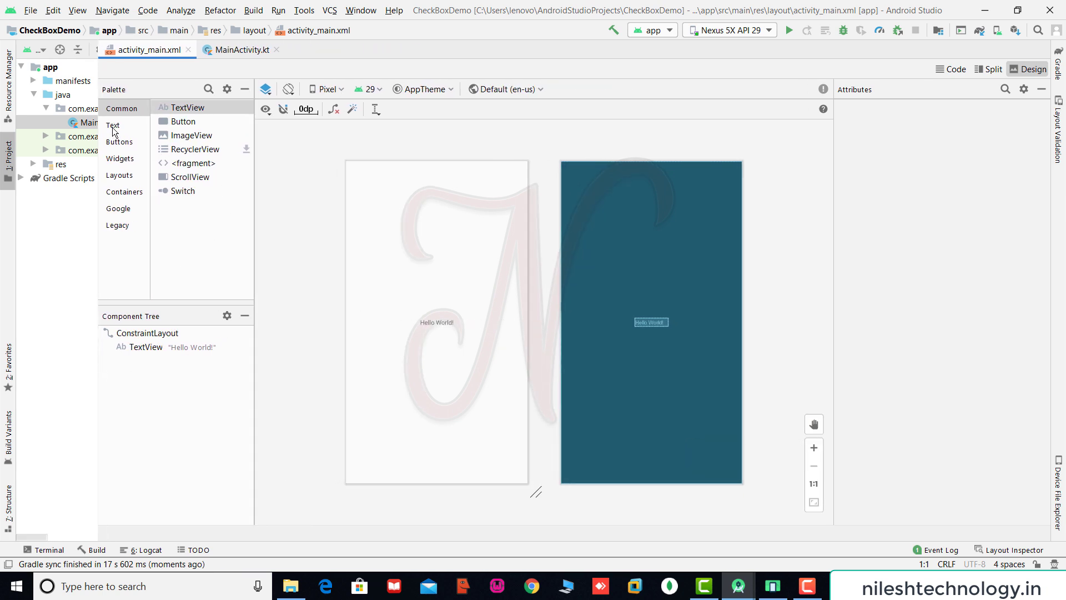
click(117, 146)
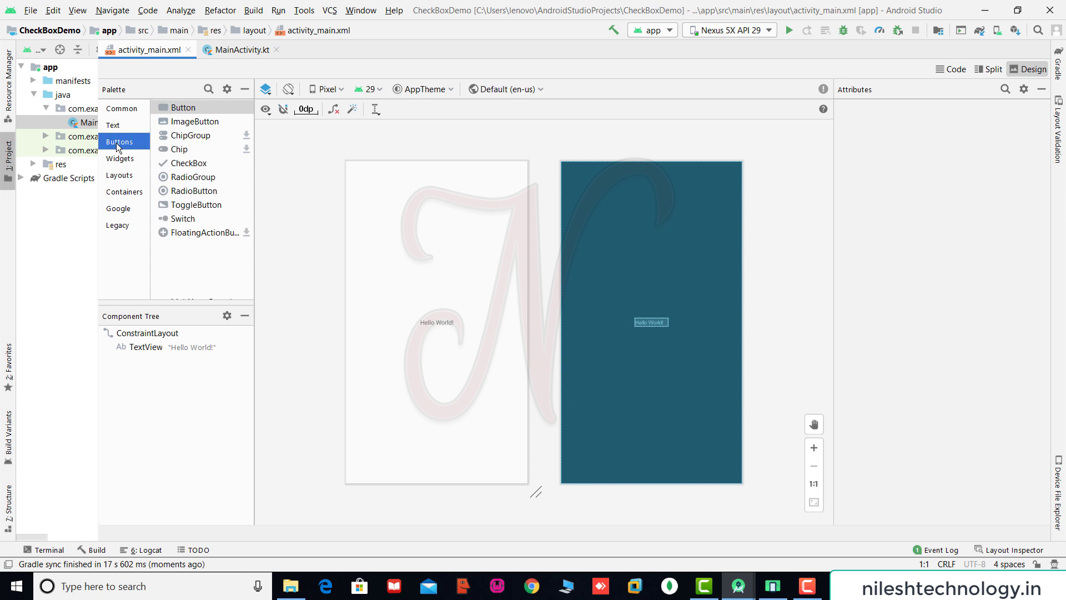
click(188, 165)
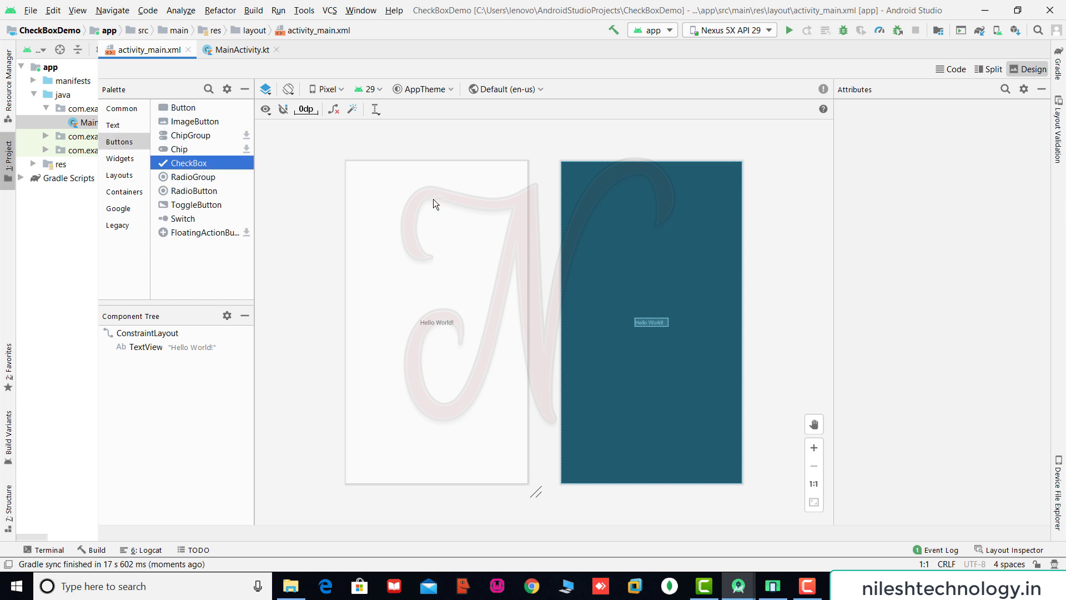
drag(433, 198, 429, 243)
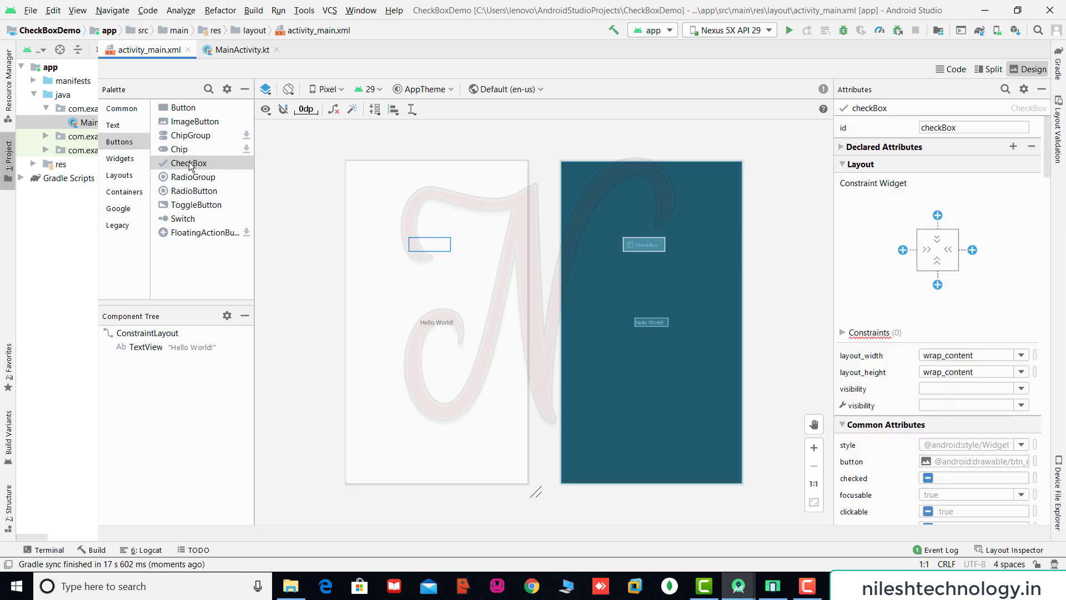
drag(185, 162, 430, 266)
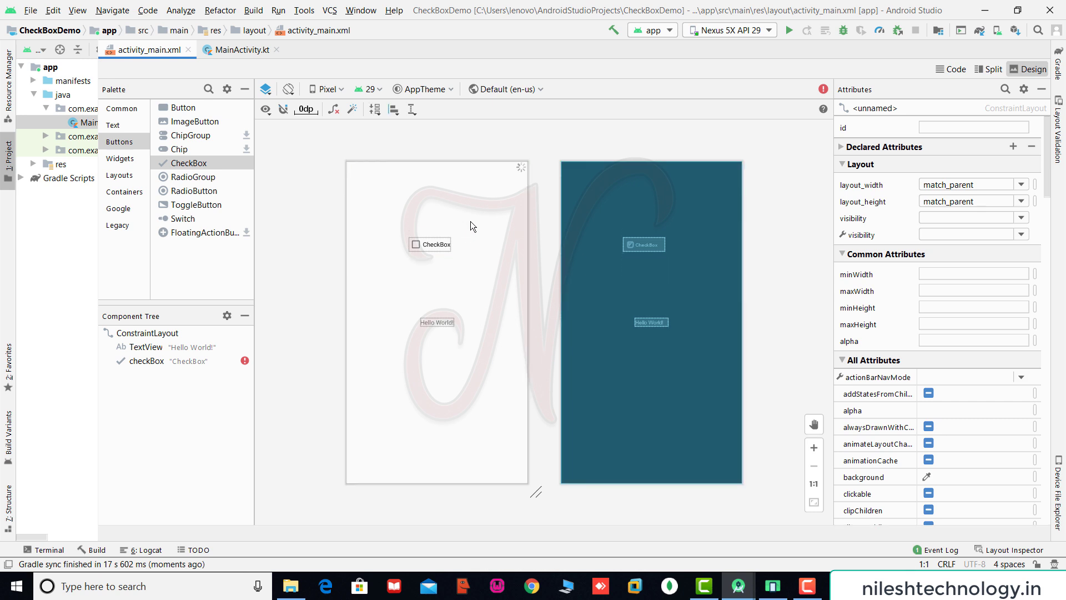
click(445, 330)
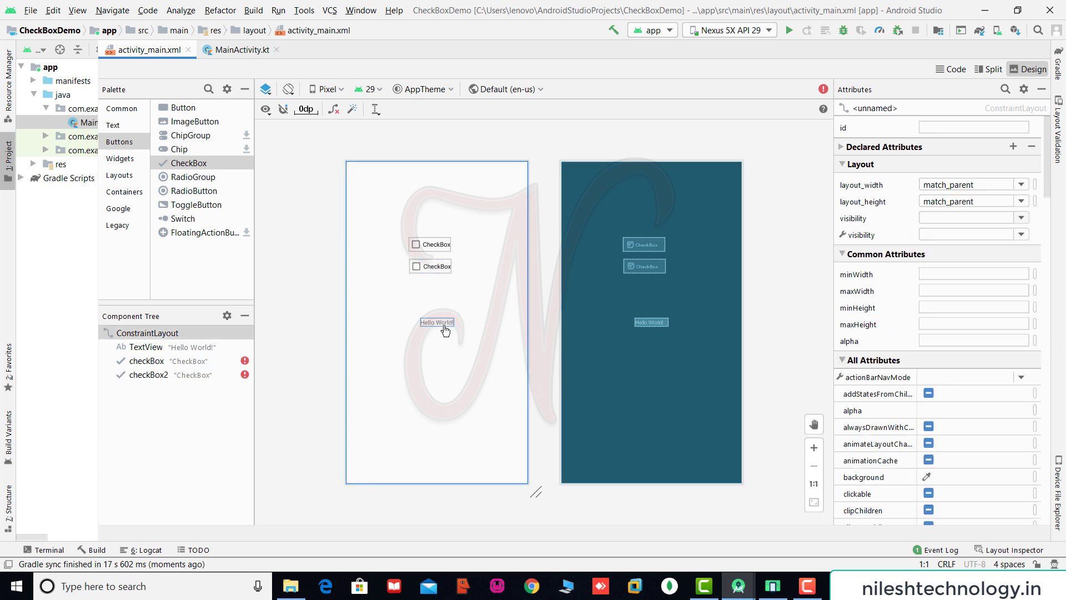
Set the first checkbox's text attribute to Apple
click(438, 326)
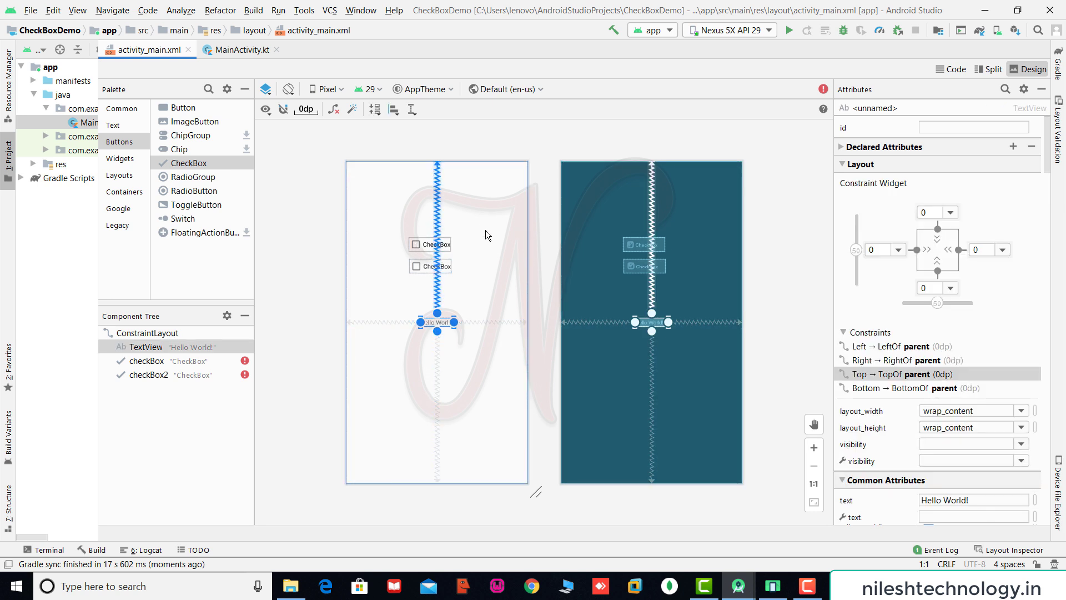
click(433, 246)
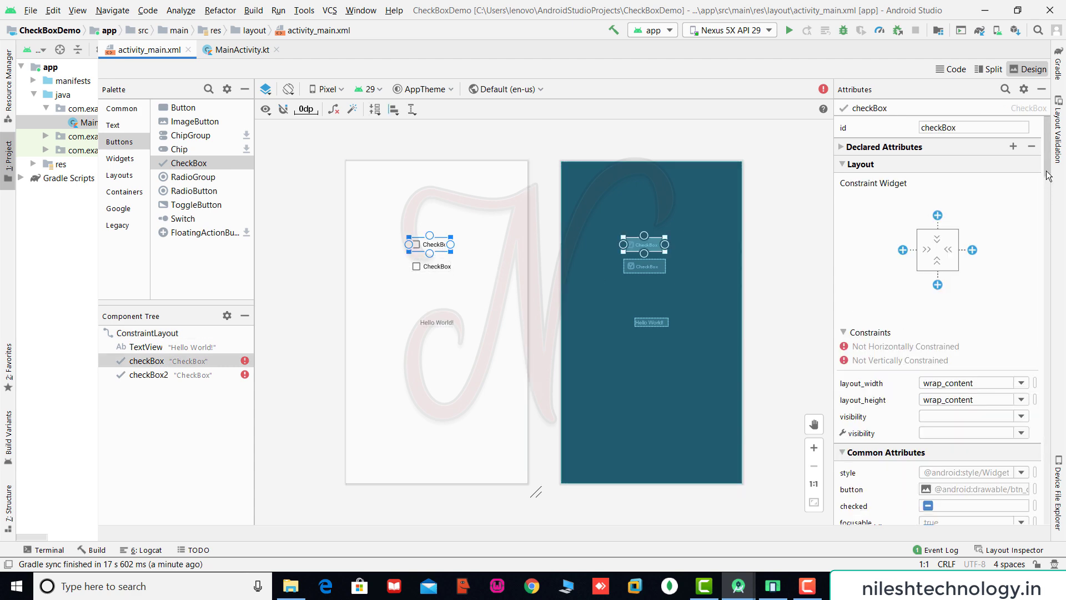
scroll(1055, 205, down, 5)
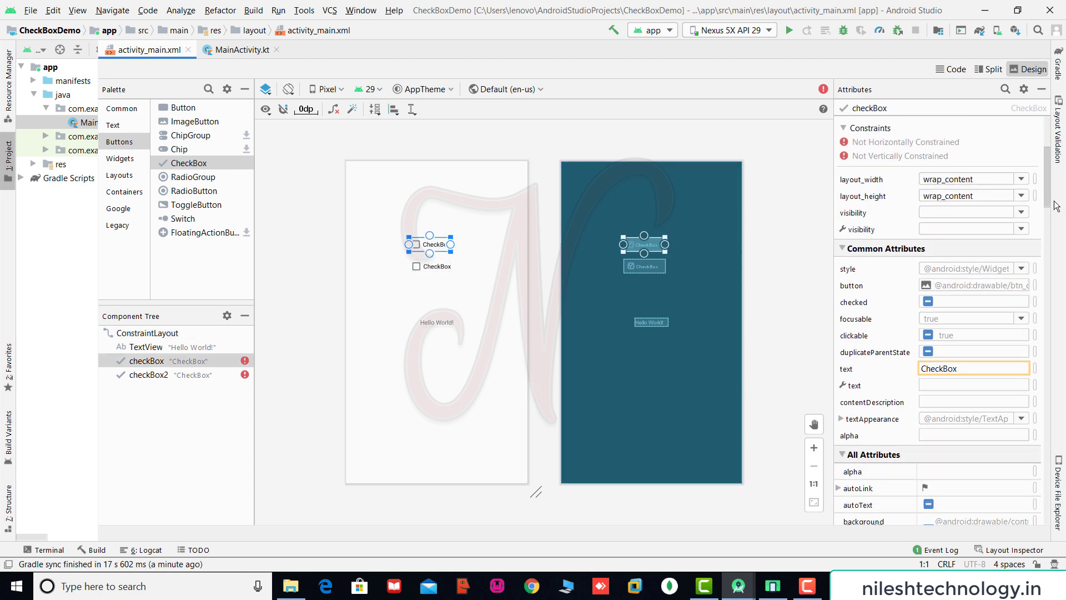
click(959, 369)
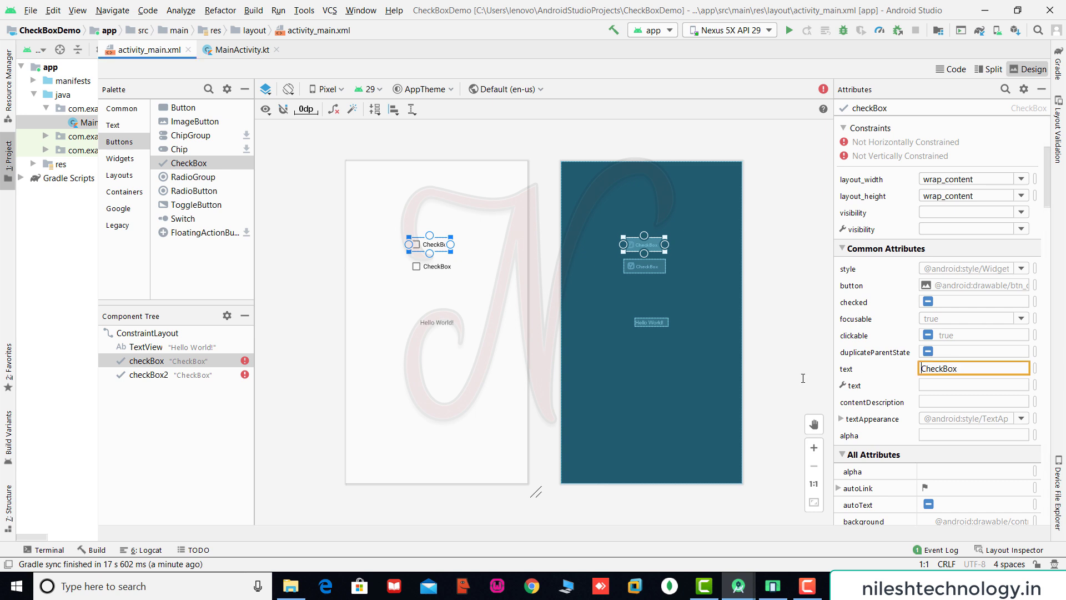
key(Delete)
key(Delete)
key(Delete)
text(Ap)
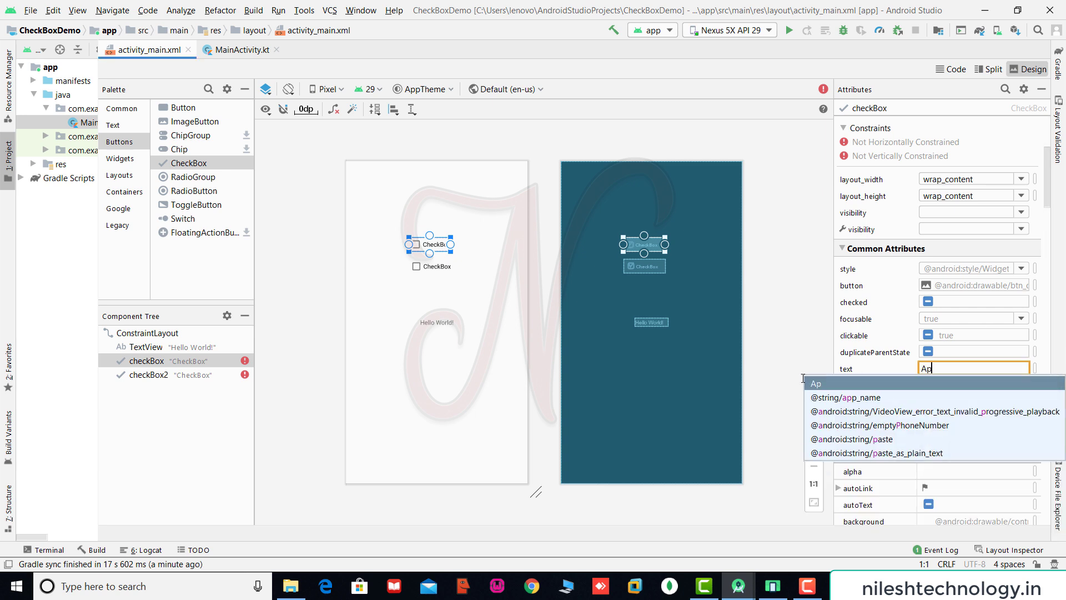
text(ple)
click(810, 345)
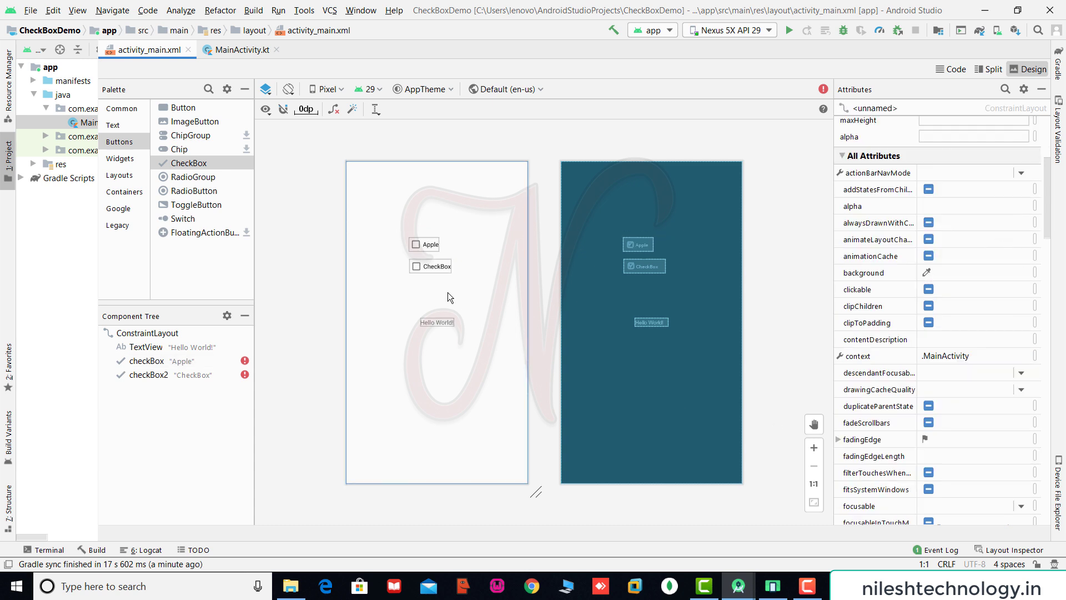
Change the Apple checkbox's id to checkBox1
click(429, 244)
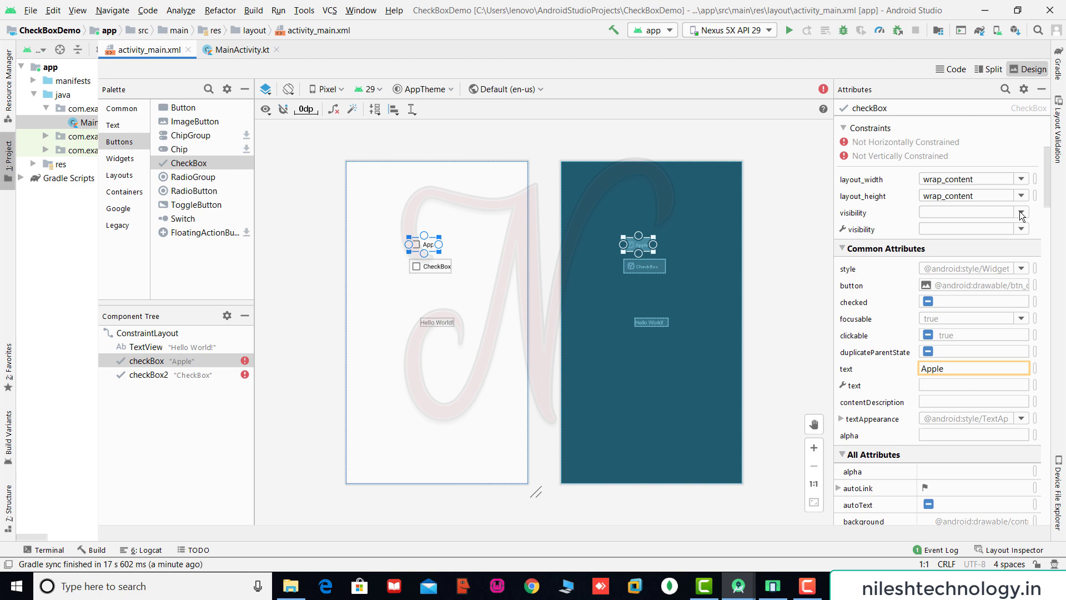
drag(1047, 201, 1062, 325)
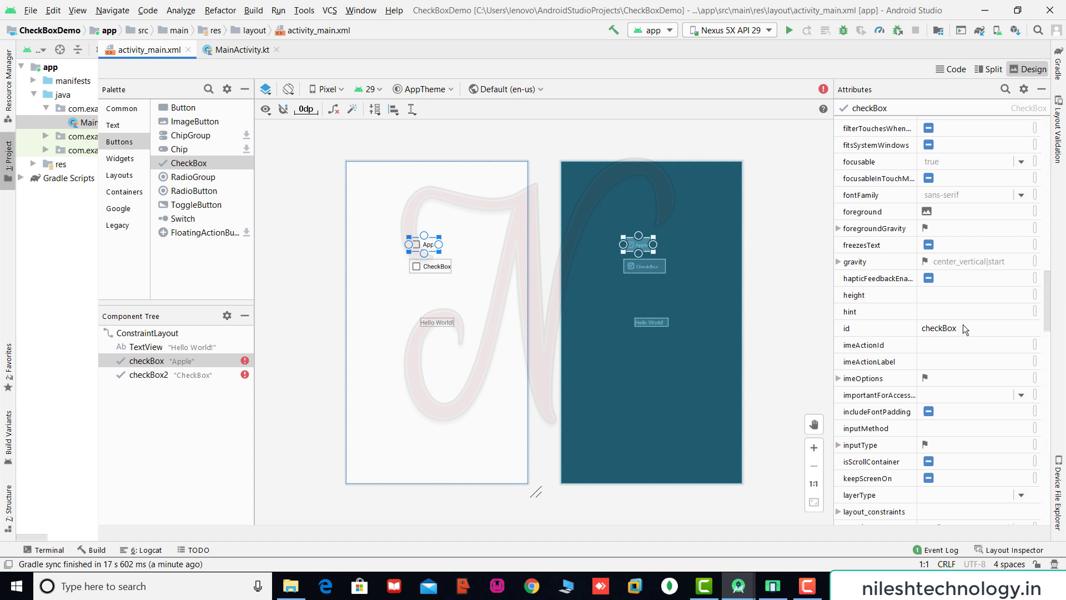
click(965, 329)
text(1)
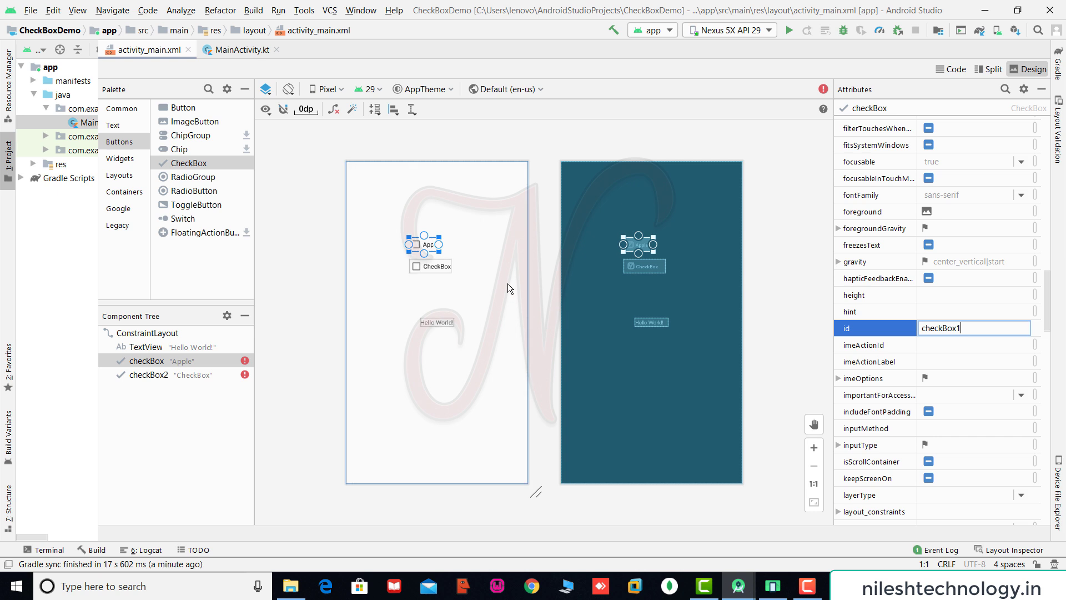
key(Return)
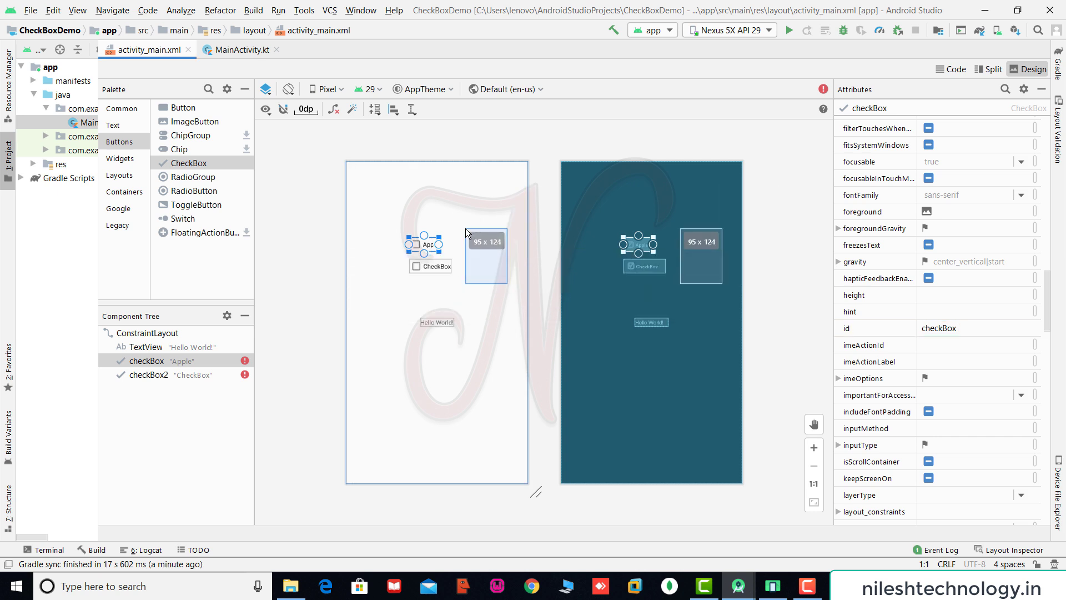
Set the second checkbox's text to Orange
click(441, 267)
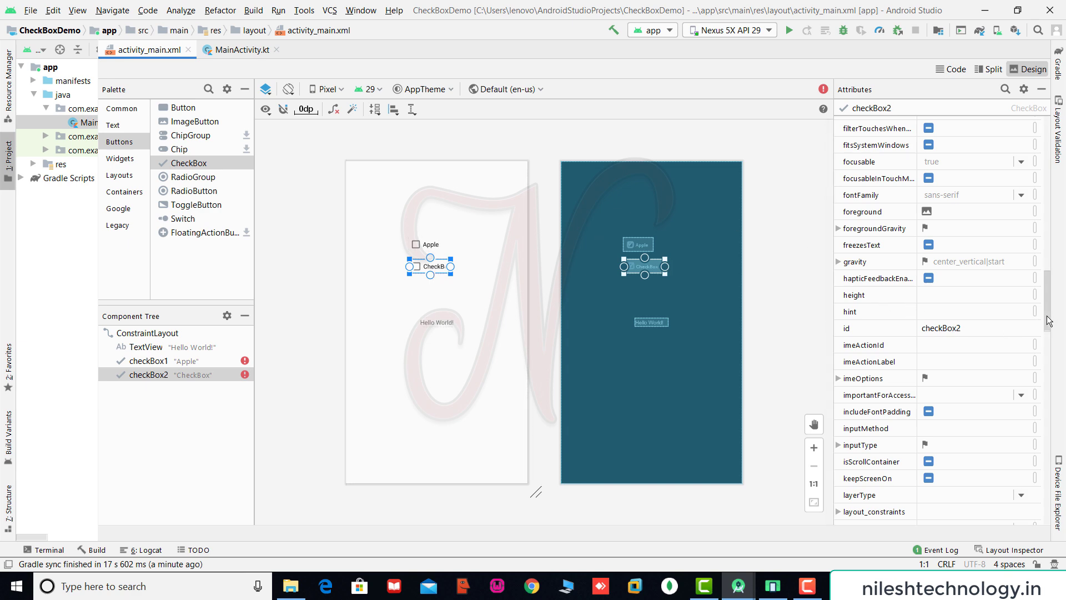
drag(1051, 299, 1051, 189)
scroll(1051, 187, up, 1)
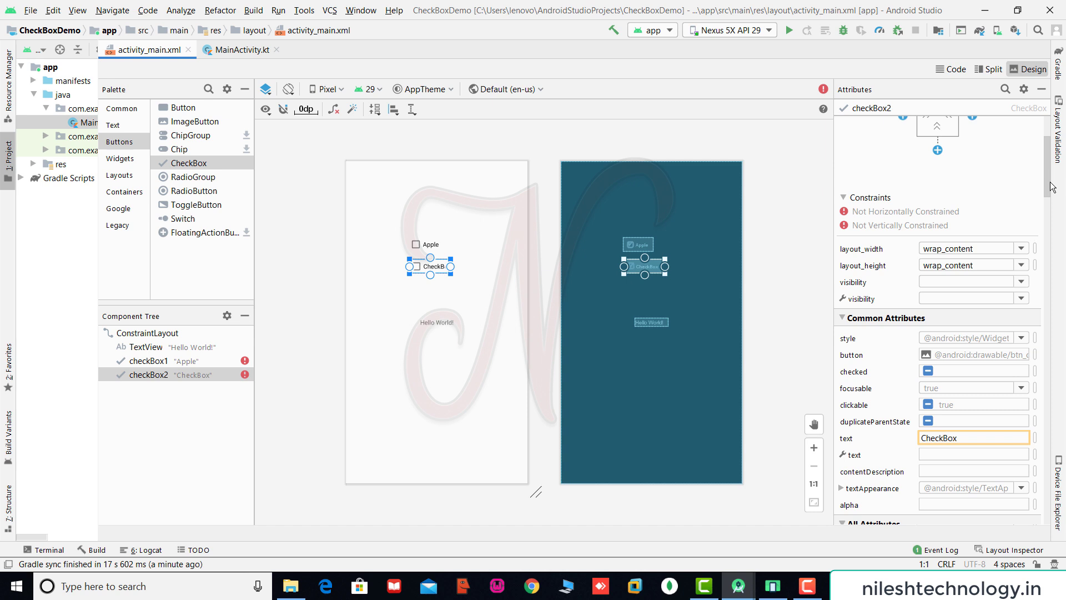
click(962, 455)
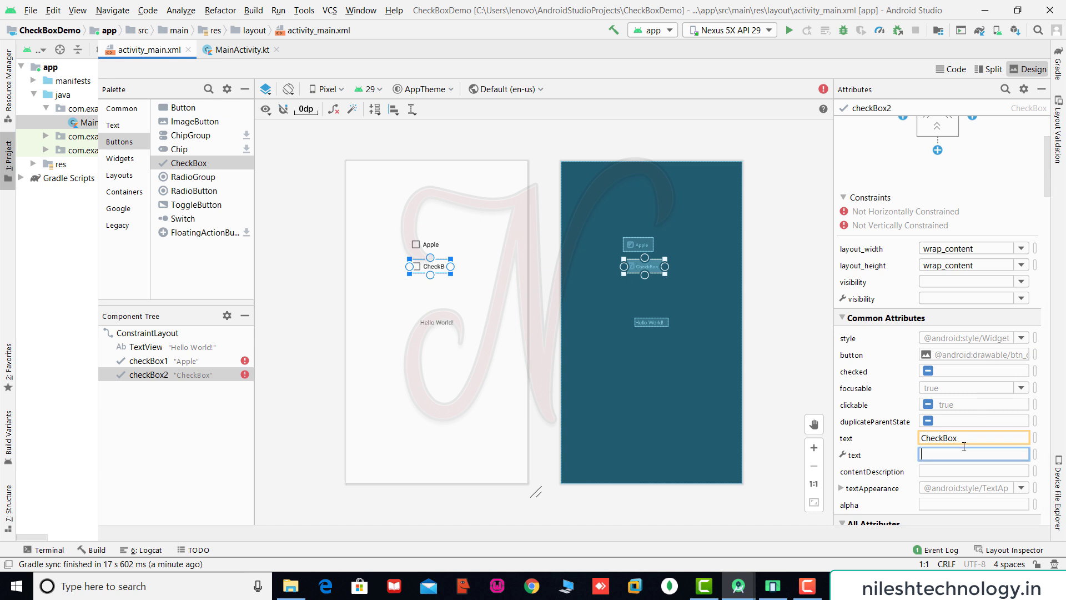
double_click(975, 437)
text(O)
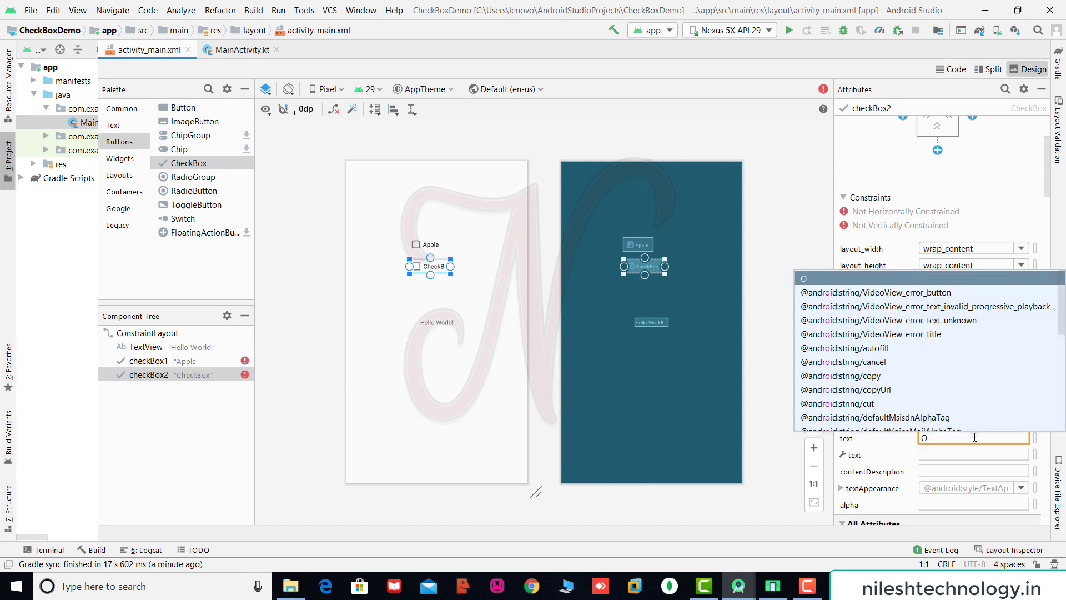
text(range)
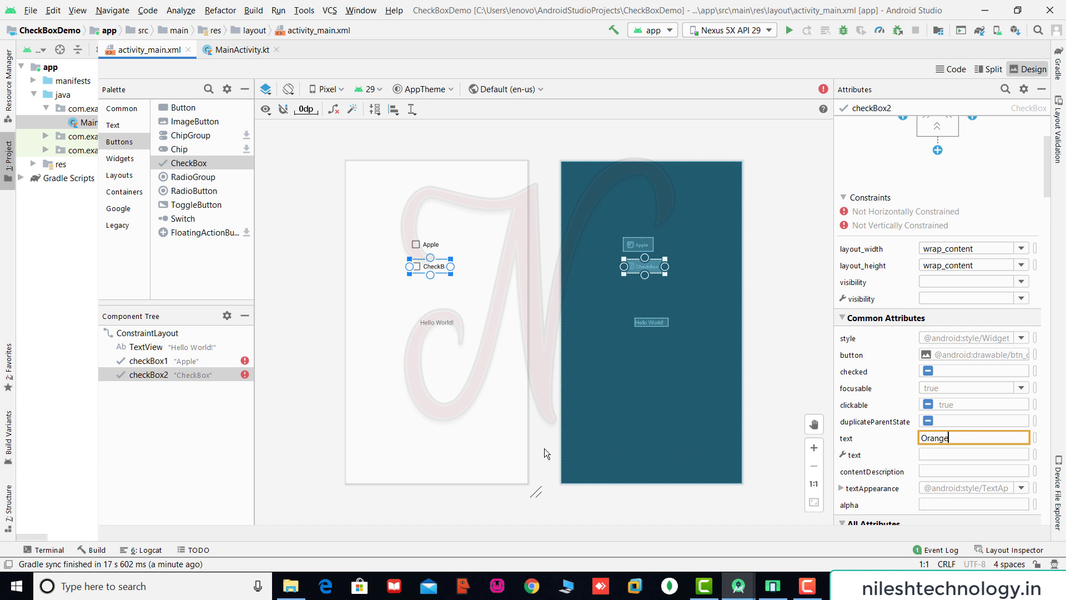
click(487, 427)
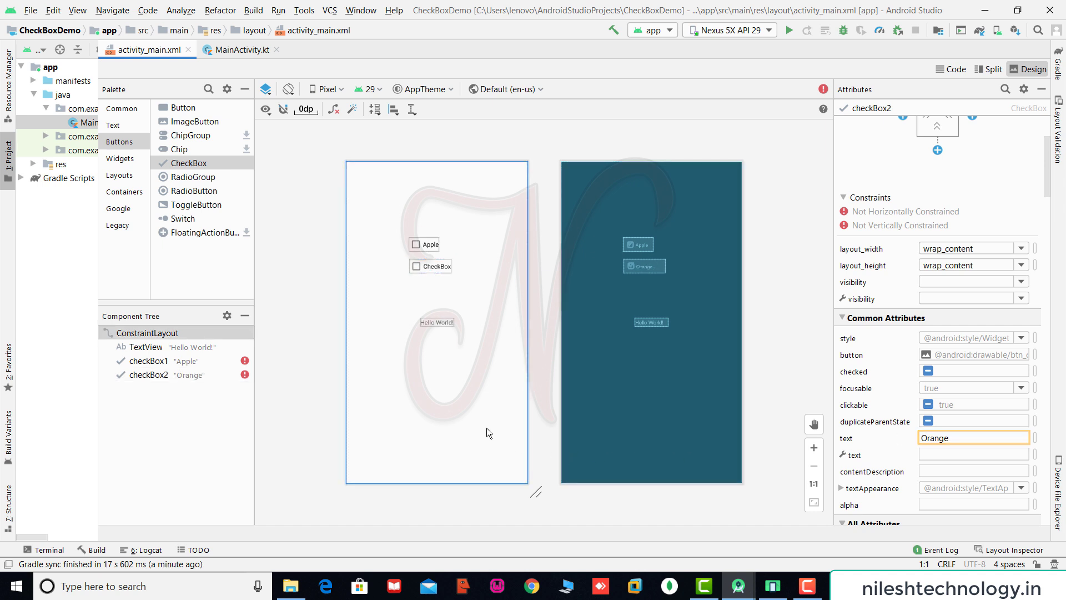
Move the Orange checkbox slightly lower and nudge the TextView up
click(434, 270)
drag(434, 267, 433, 275)
click(435, 322)
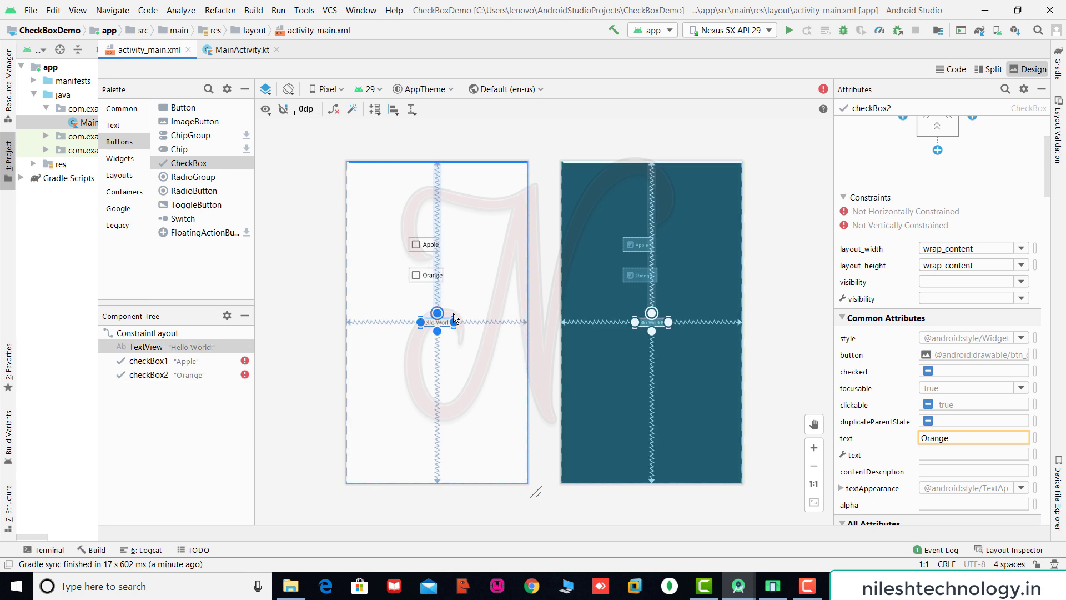
drag(441, 323, 435, 316)
click(484, 271)
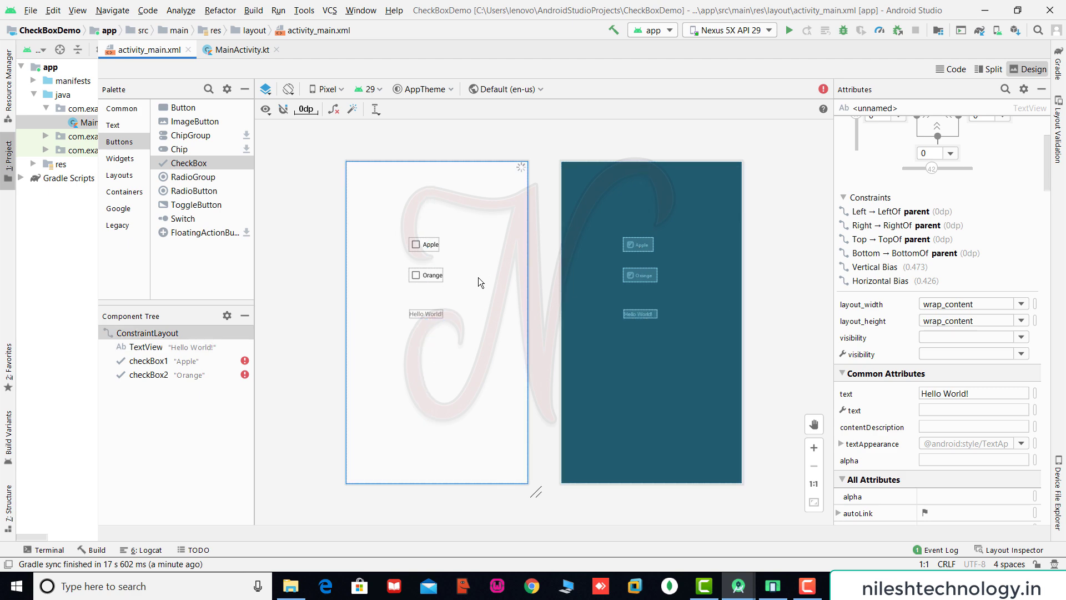
Set the TextView's text to 'Your Favourite Fruit' and its id to textview1
click(431, 321)
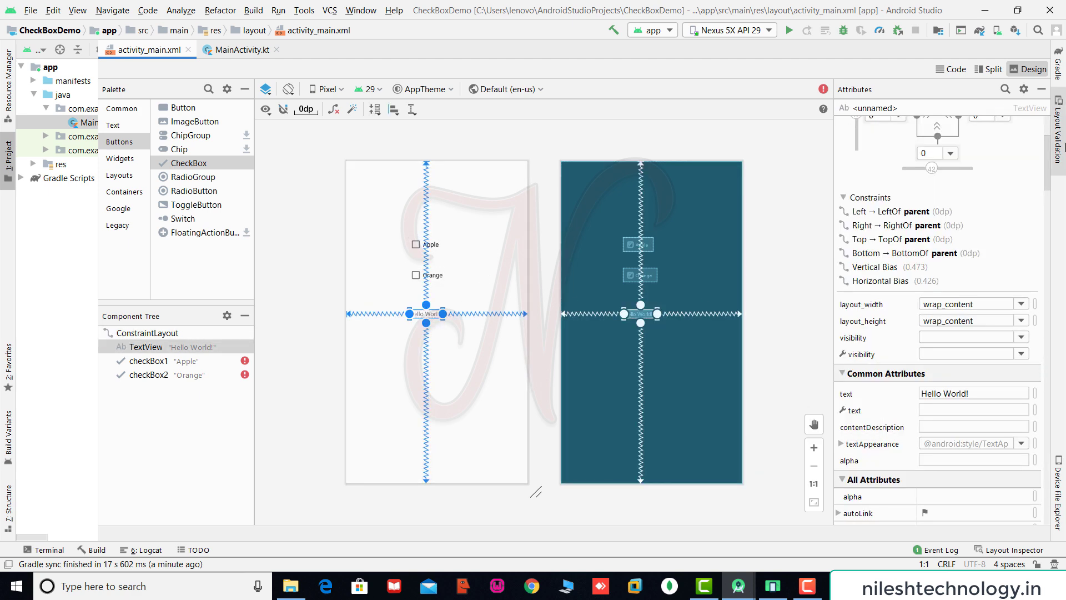
drag(1048, 147, 1051, 182)
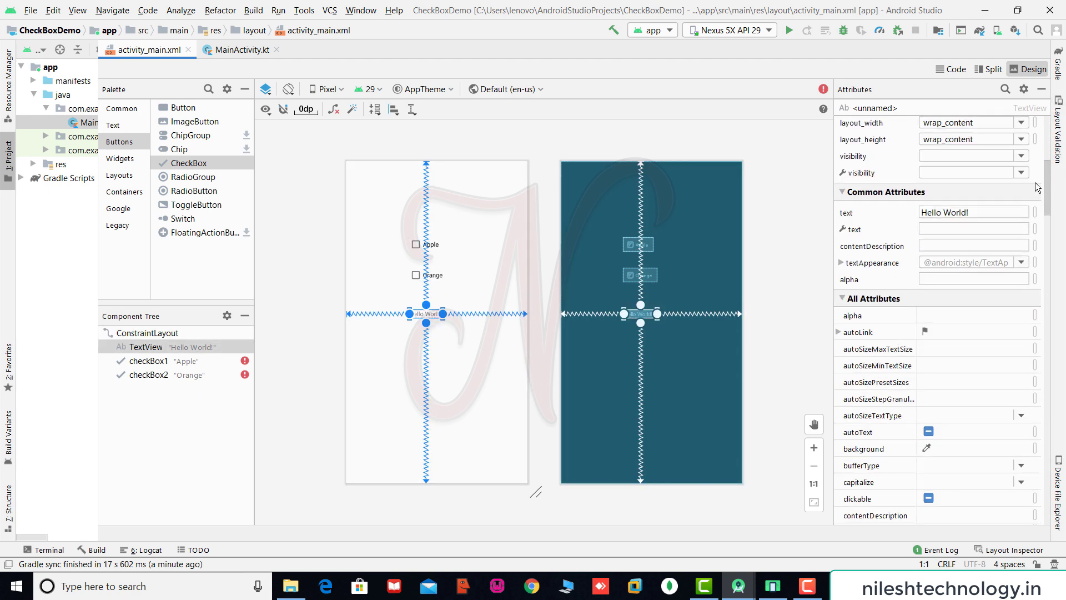
click(1003, 209)
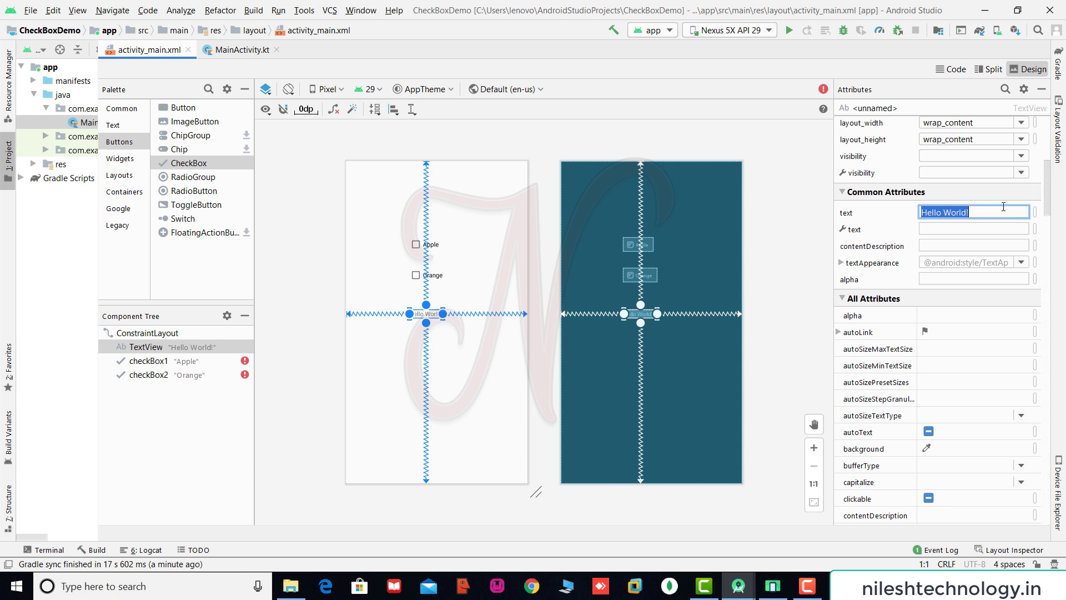
text(Your Favo)
text(uri)
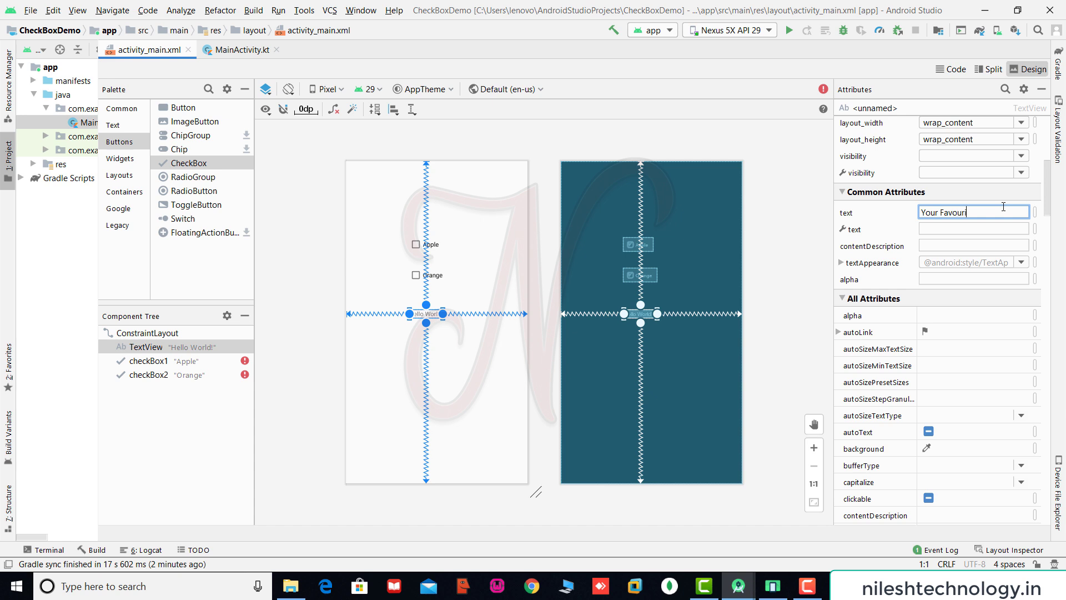
text(te Fruit)
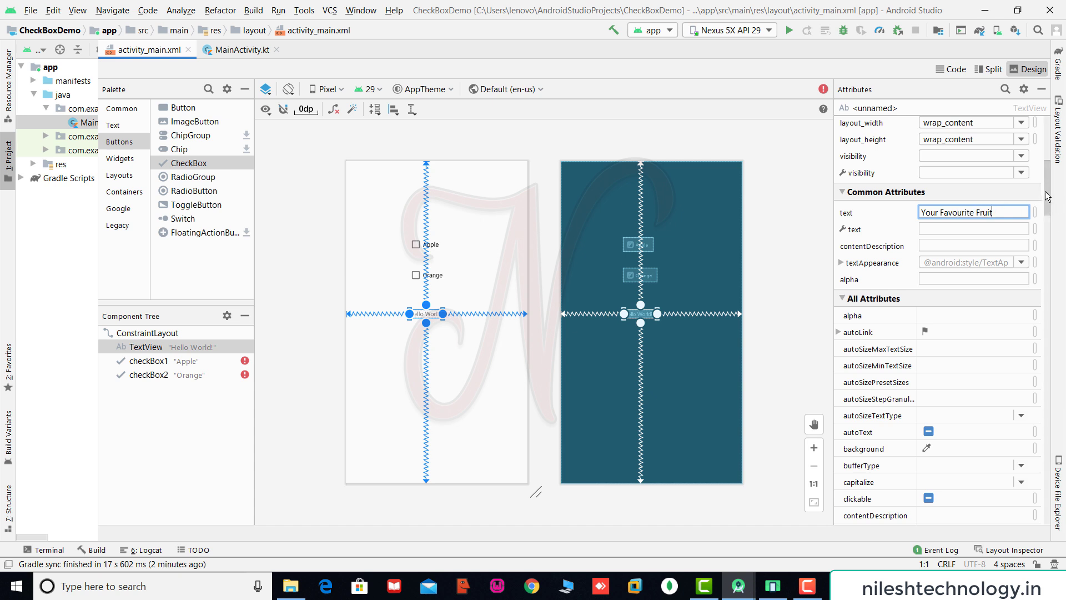
drag(1048, 204, 1055, 321)
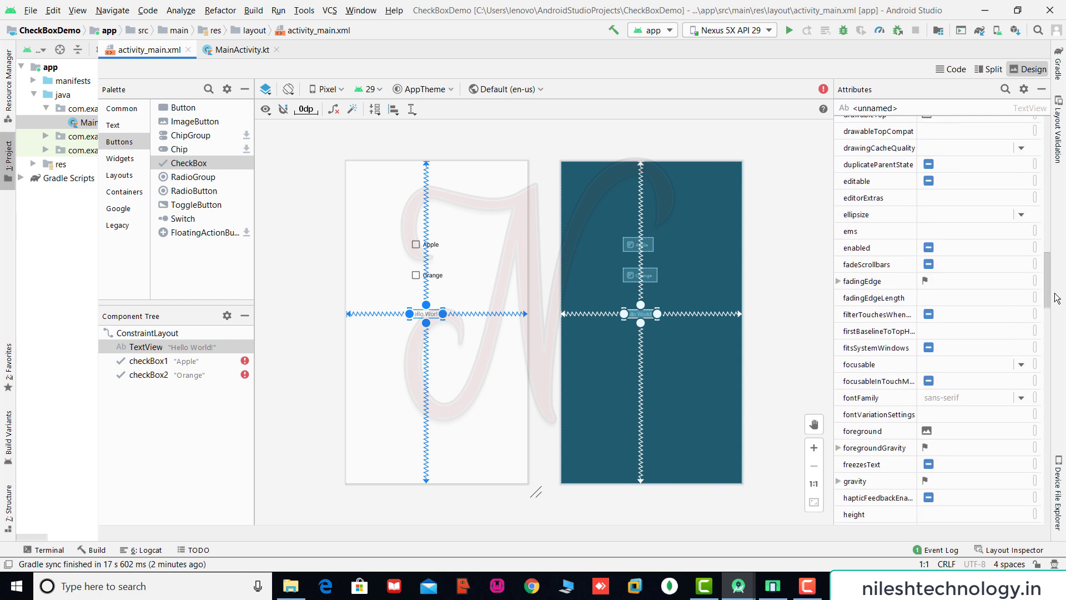
click(980, 309)
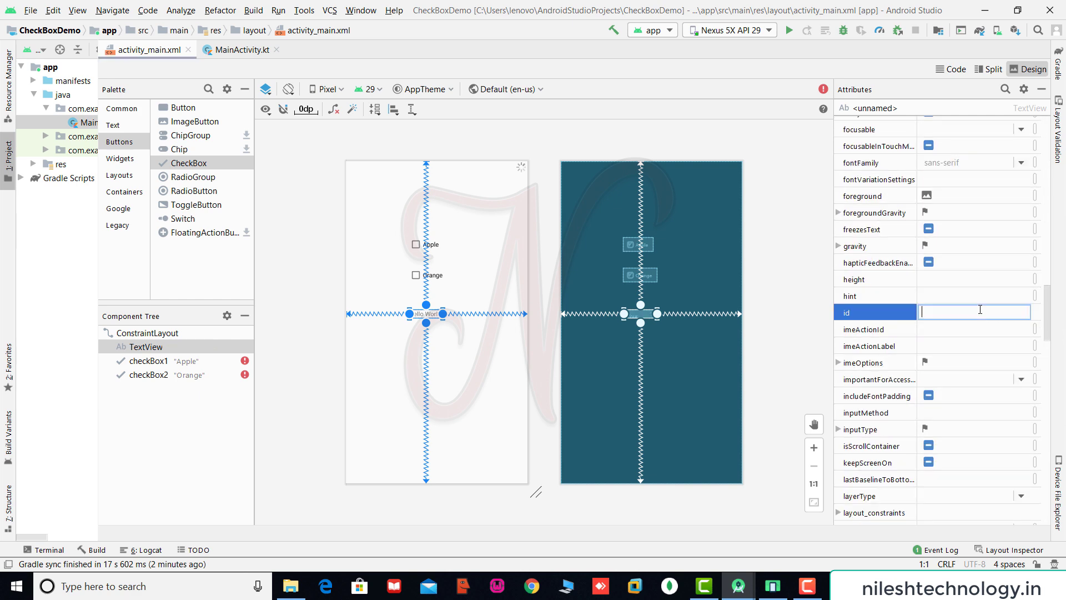
text(textv)
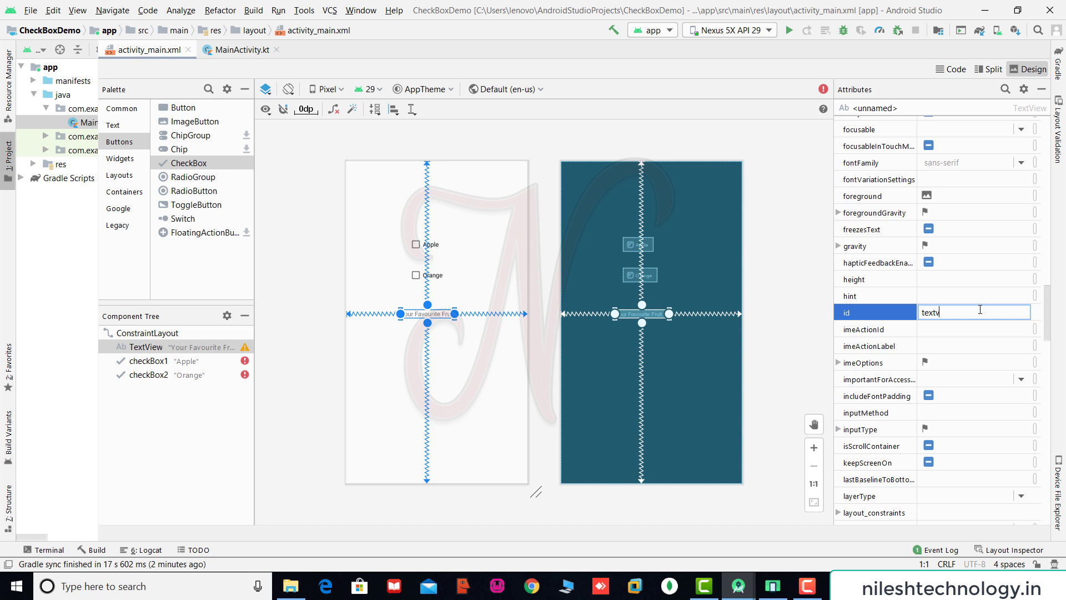
text(iew1)
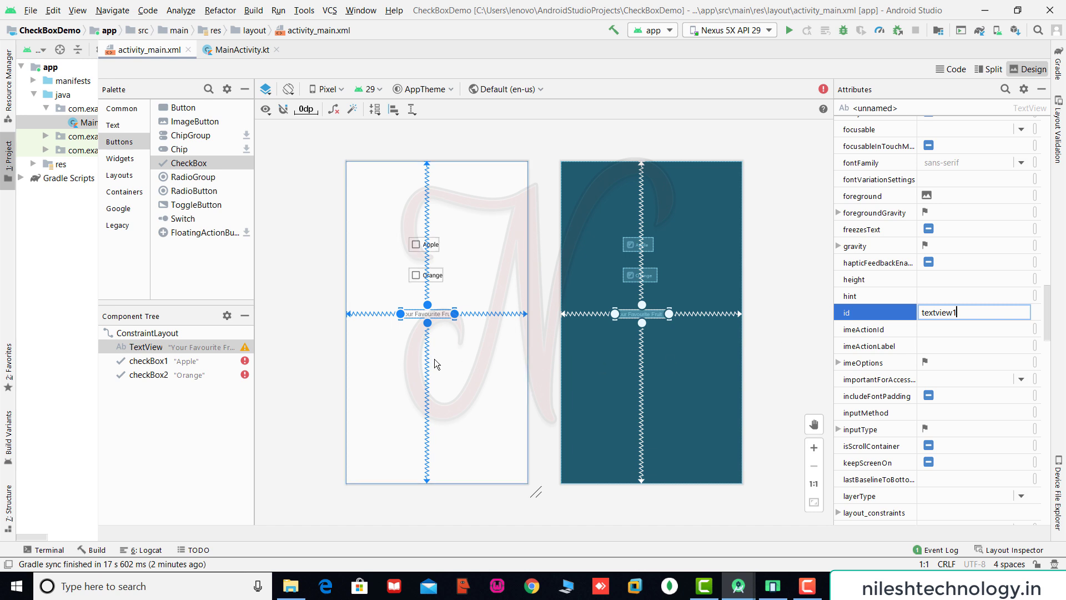
click(462, 365)
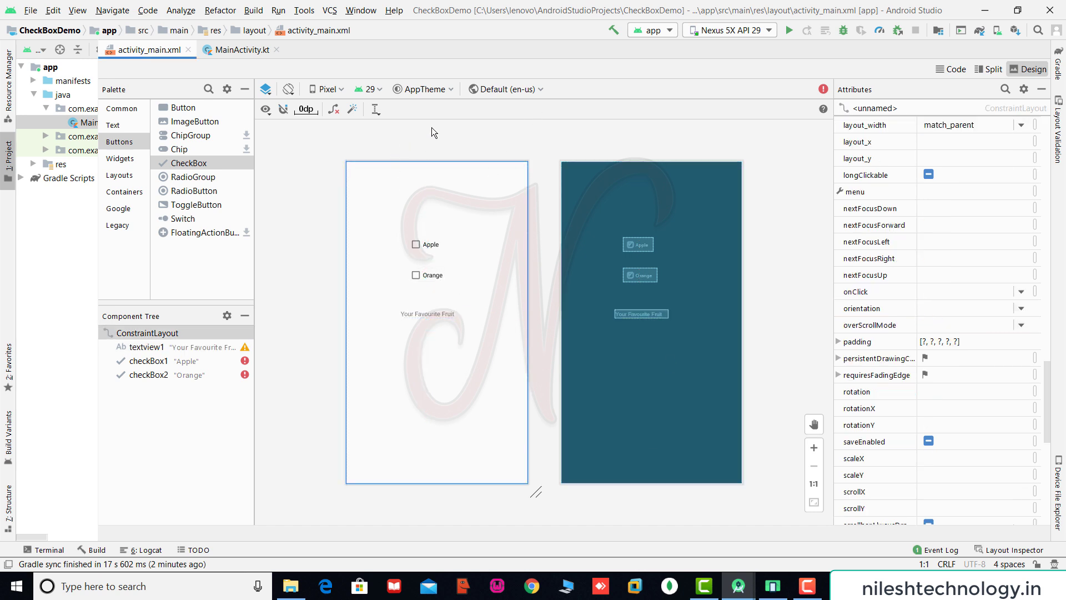
Infer constraints for all widgets, checking the layout XML before and after
click(952, 70)
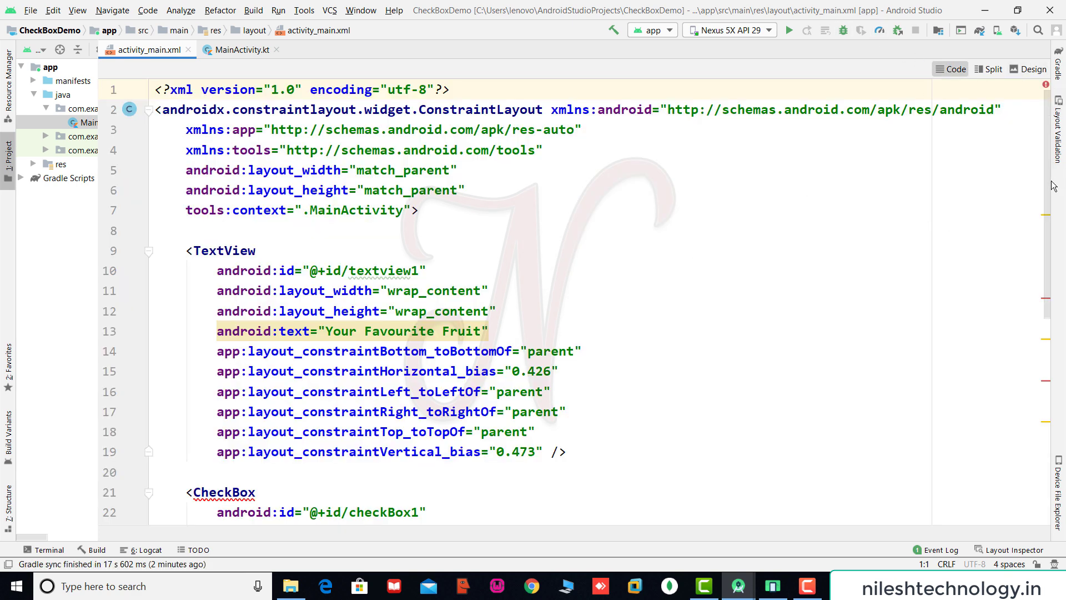
scroll(1065, 241, down, 2)
scroll(1065, 242, down, 1)
scroll(1065, 292, down, 2)
scroll(1064, 346, down, 1)
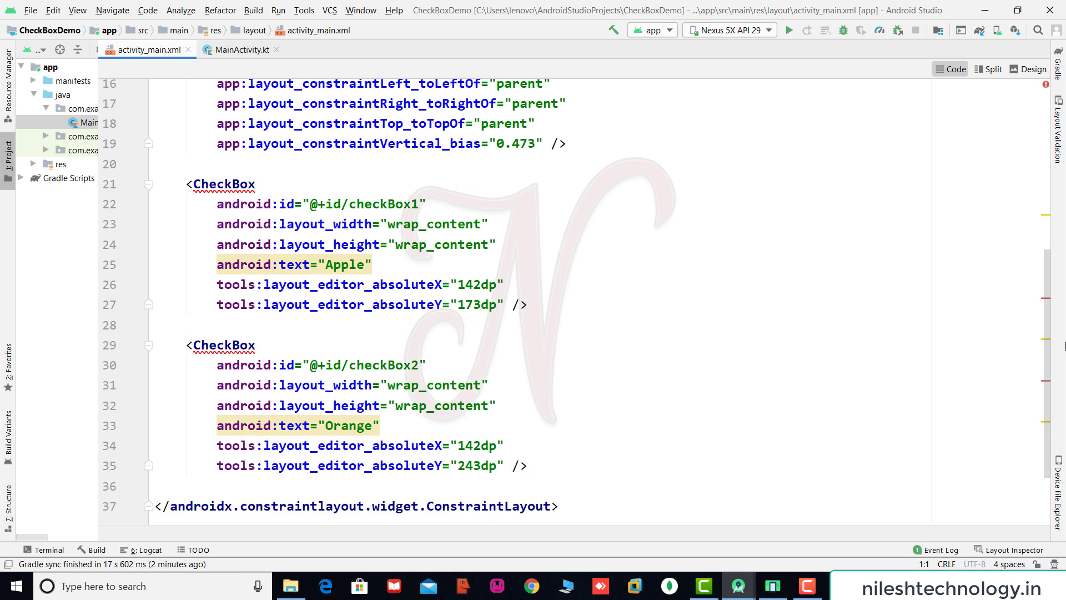
click(1026, 69)
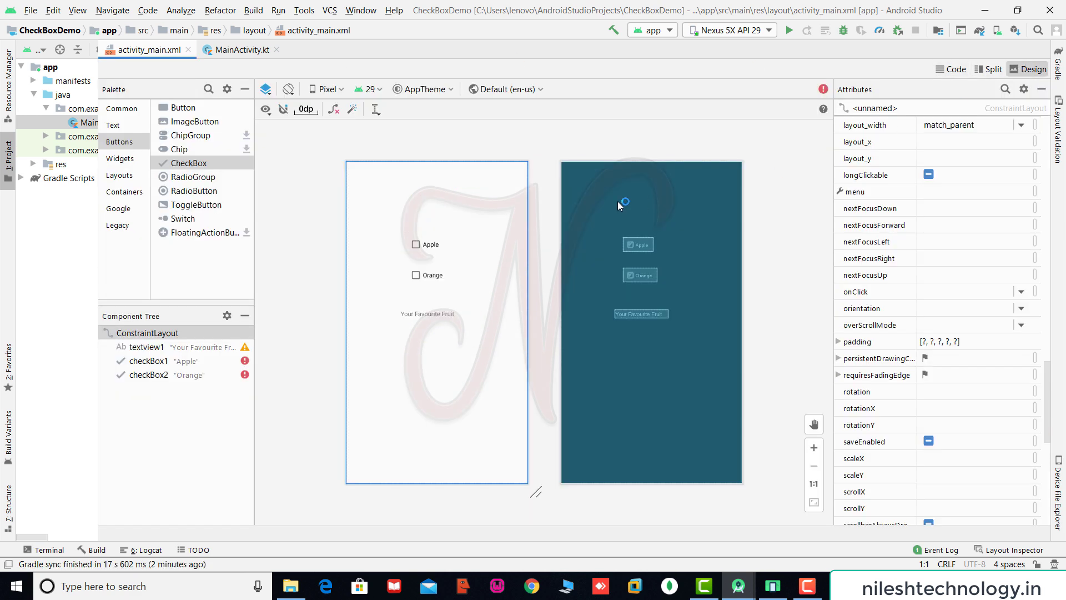
click(353, 110)
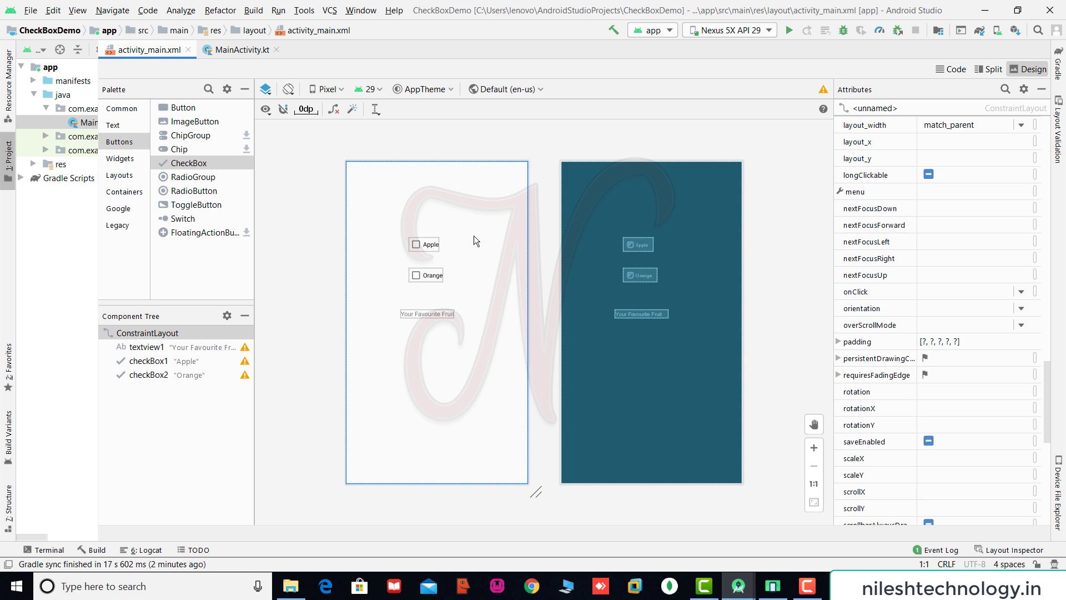
click(951, 69)
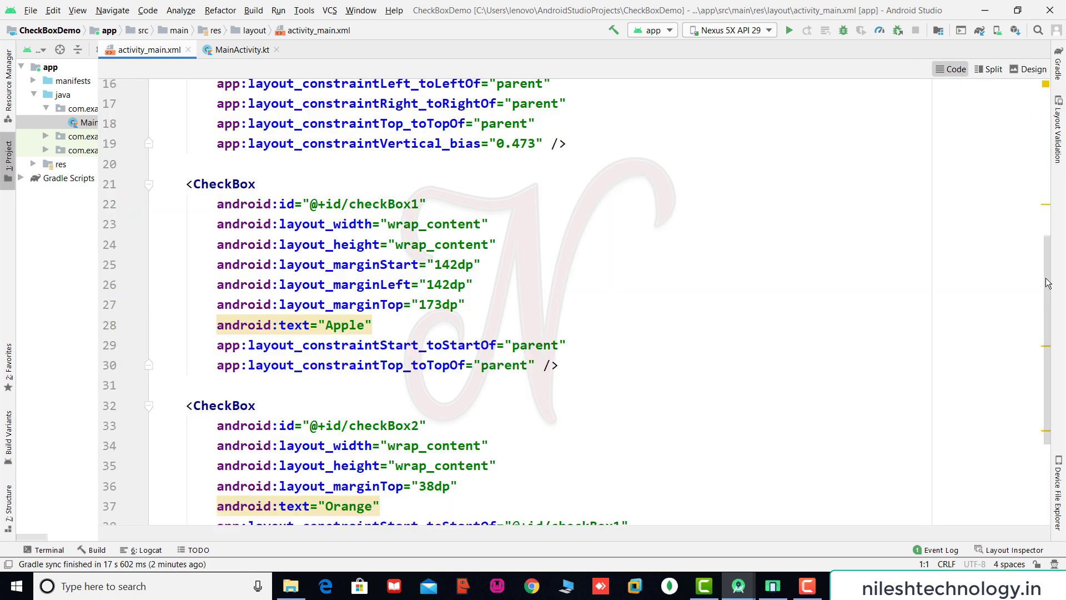
mouse_move(1048, 284)
mouse_down()
mouse_move(1052, 298)
mouse_move(1065, 215)
mouse_move(1058, 79)
mouse_up()
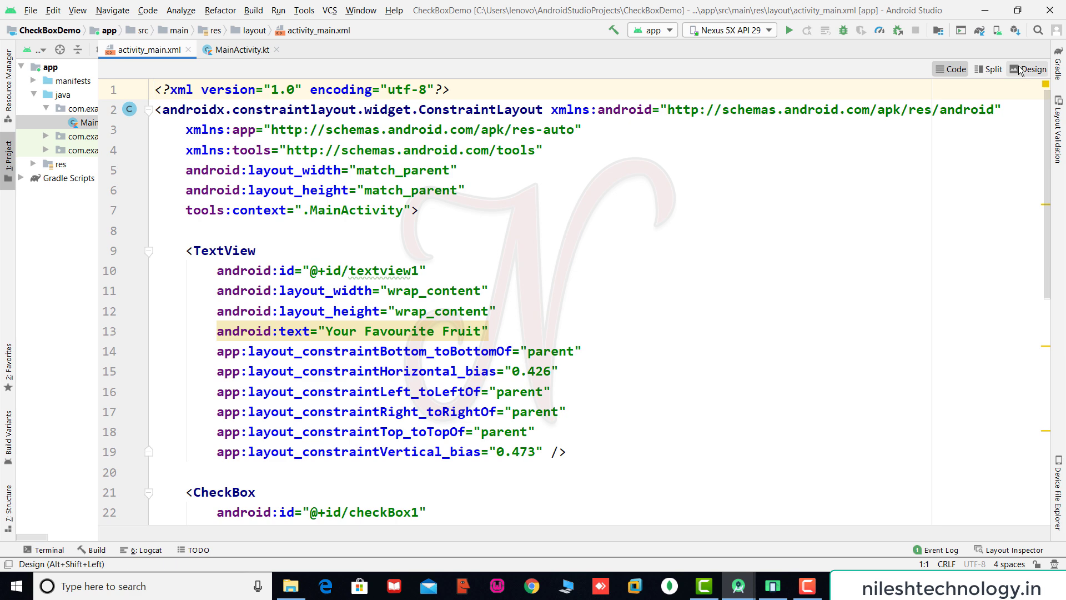
click(1028, 69)
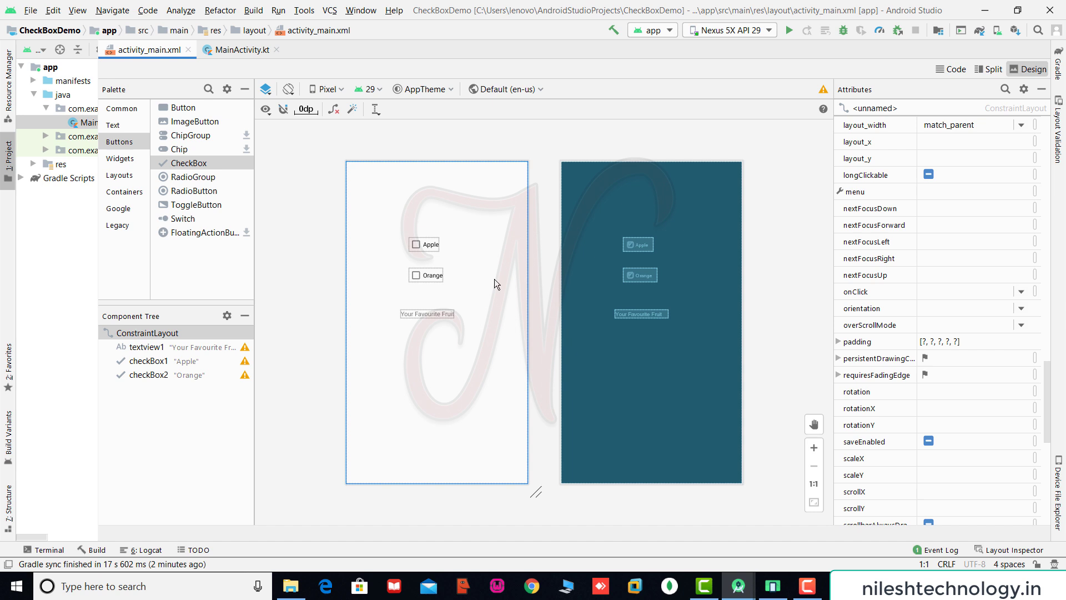
Declare lateinit var cb1 : CheckBox in MainActivity, importing CheckBox
click(236, 52)
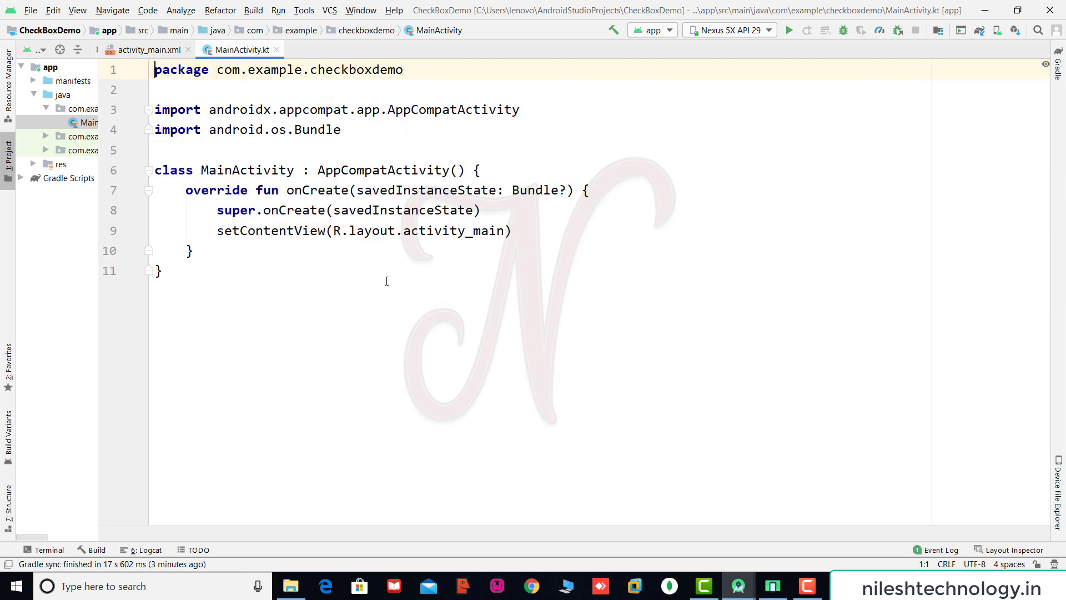
click(540, 230)
click(516, 173)
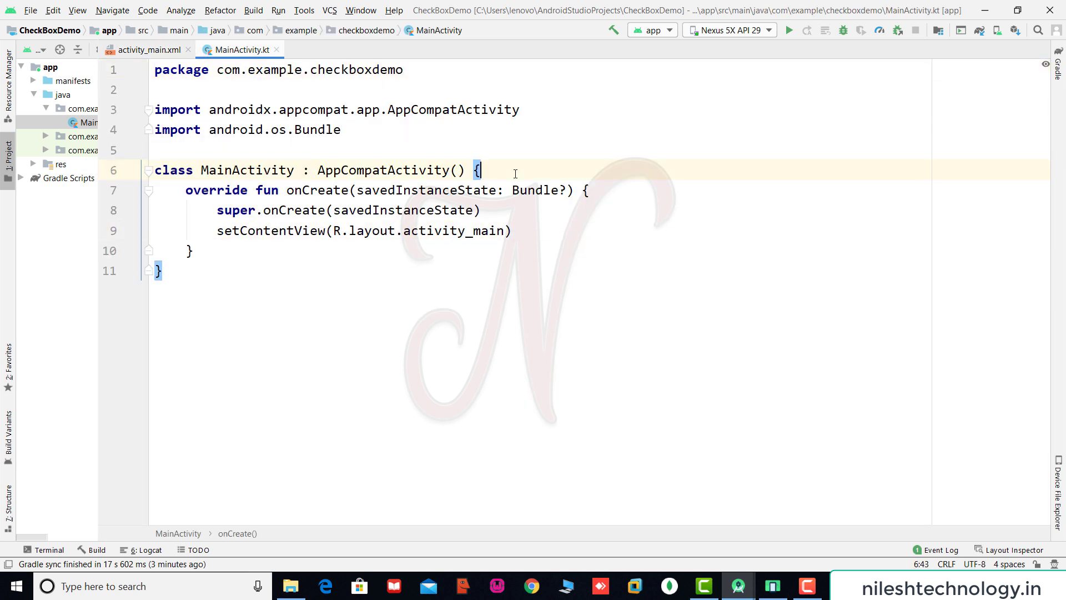
key(Return)
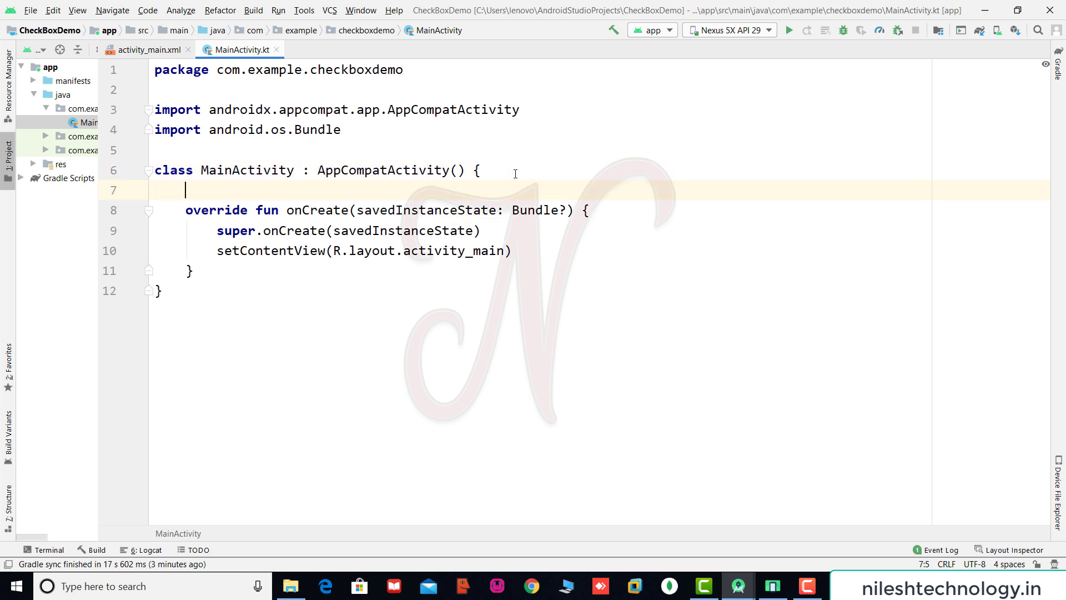
text(late)
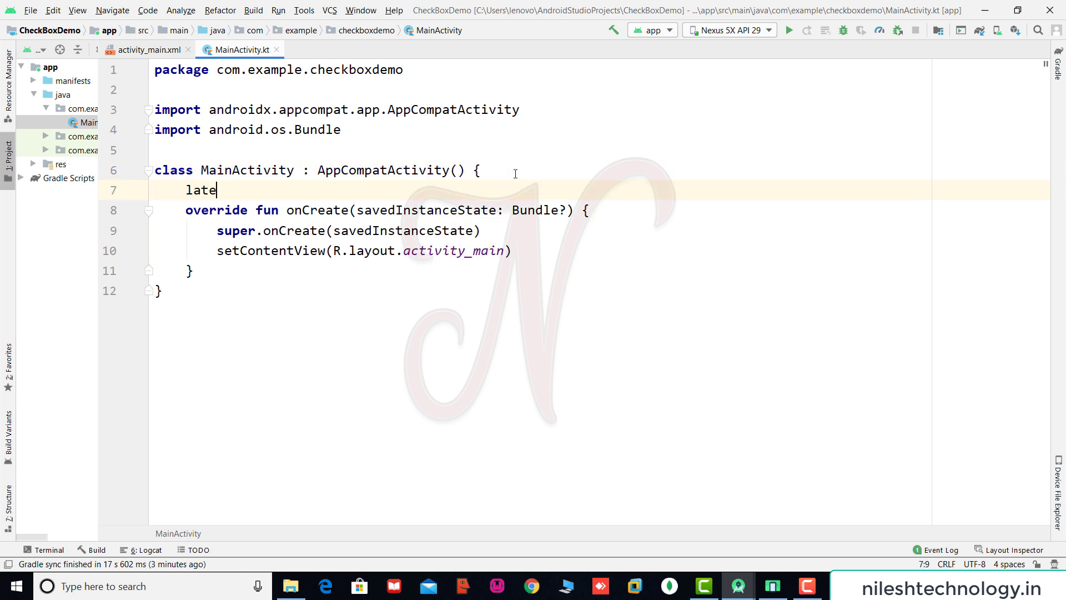
text(i)
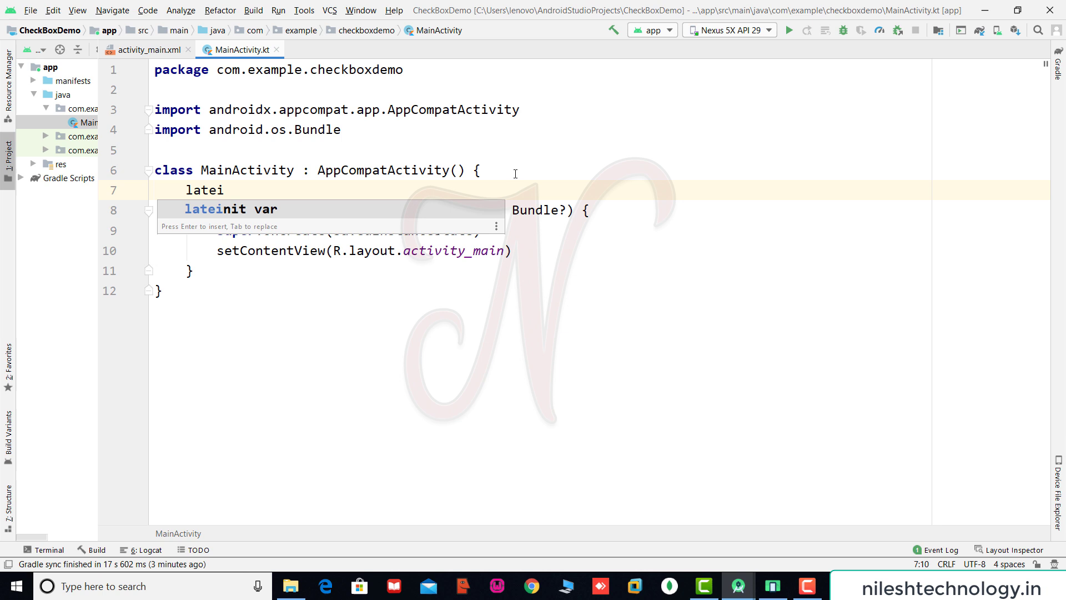
key(Return)
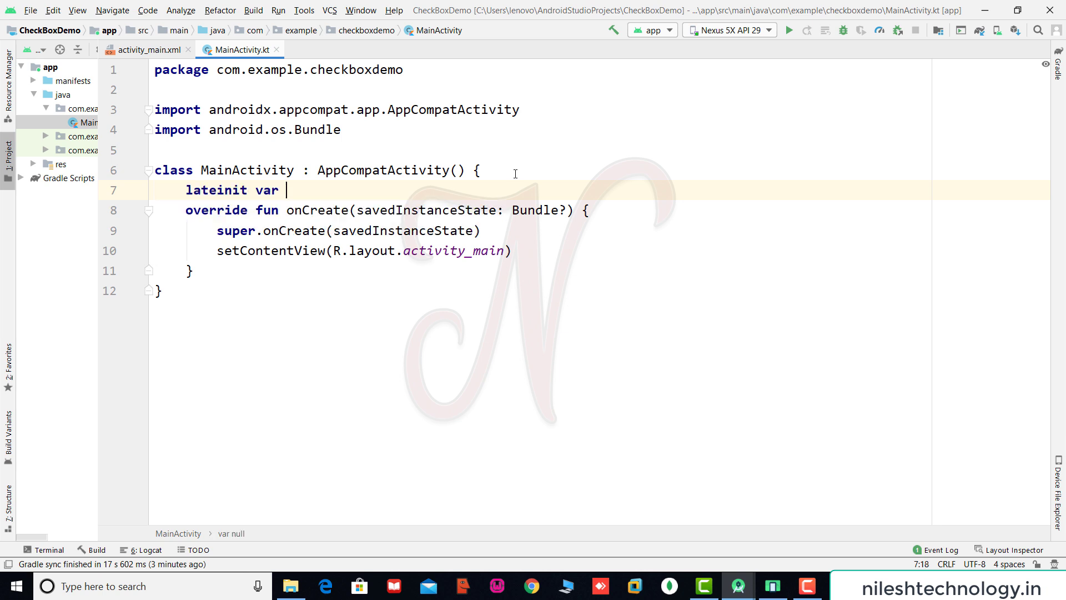
text(cb1)
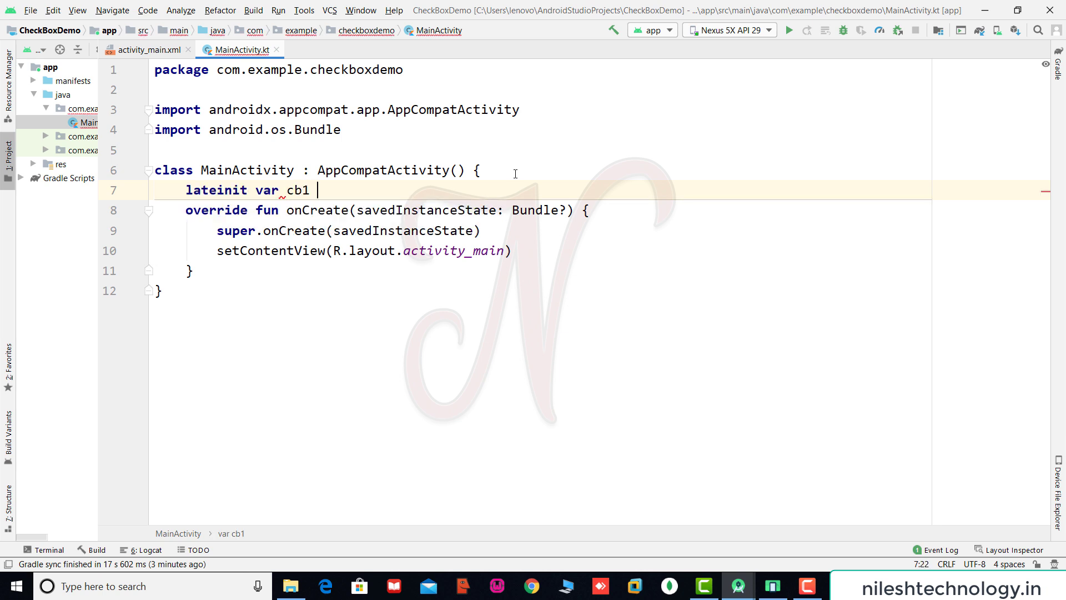
text(: Che)
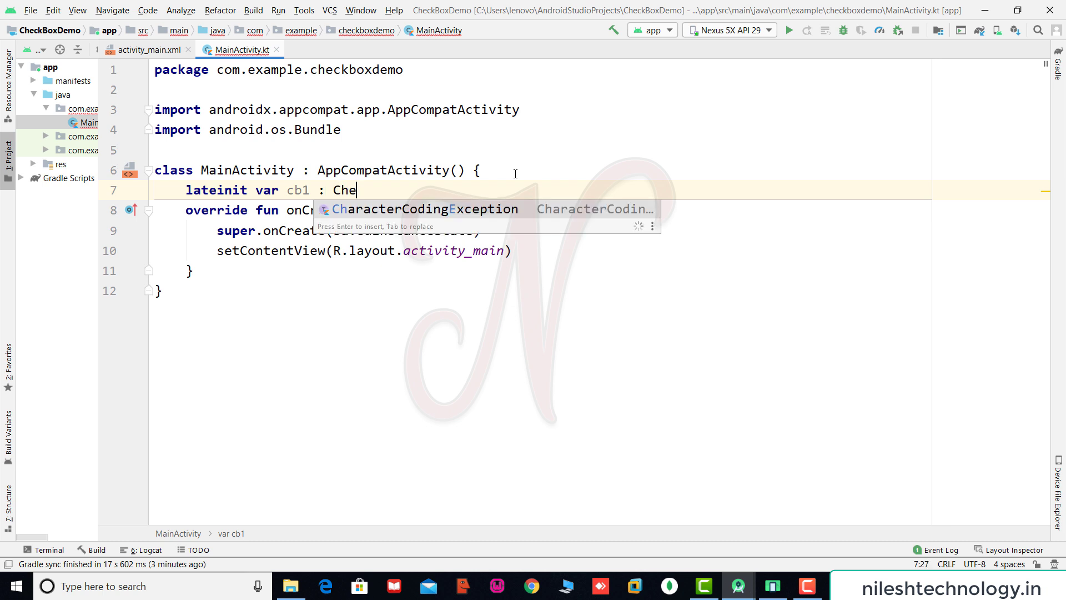
text(ck)
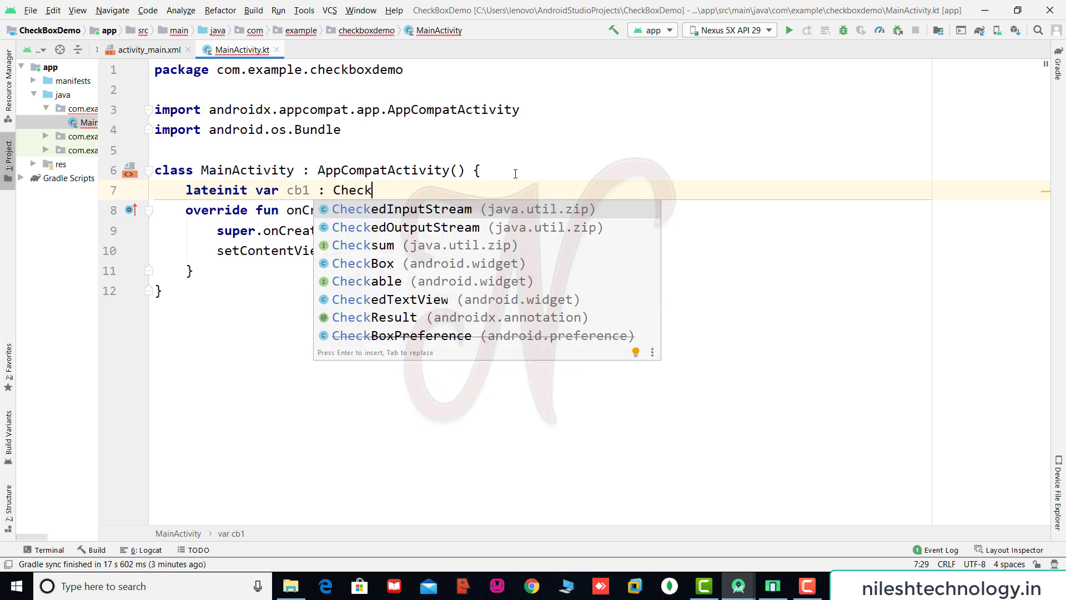
key(Down)
key(Down)
key(Down)
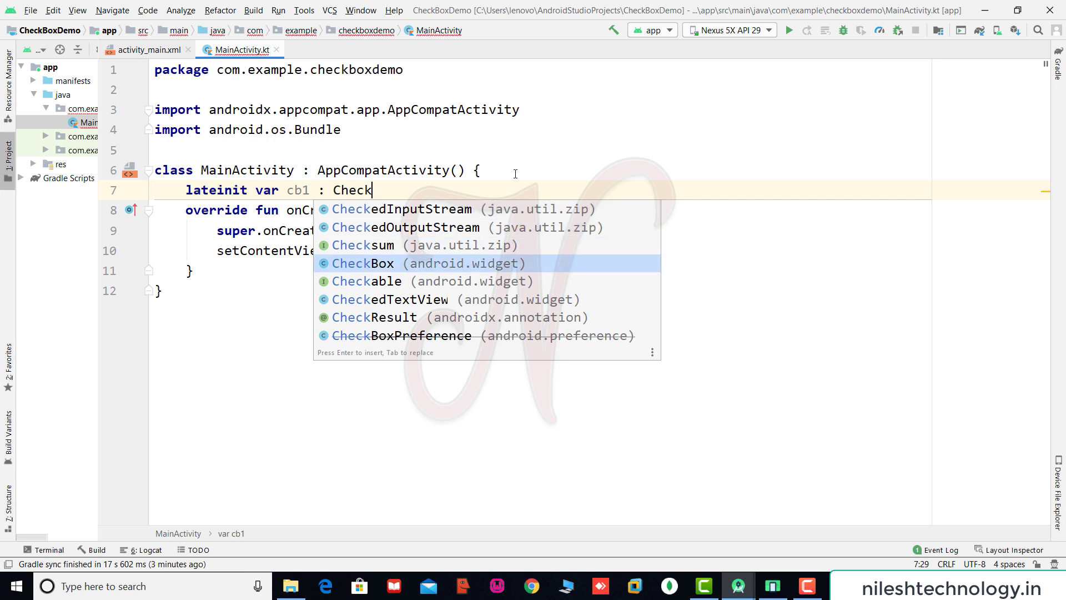
key(Return)
Declare lateinit cb2 : CheckBox and tv : TextView, then add a blank line in onCreate
key(Return)
text(lat)
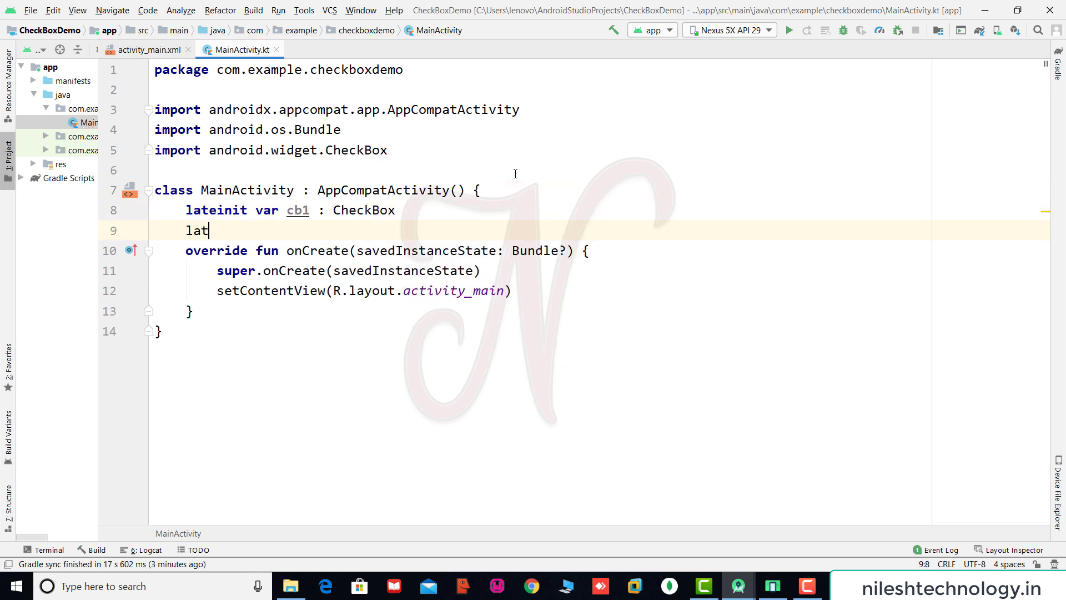
text(ein)
key(Return)
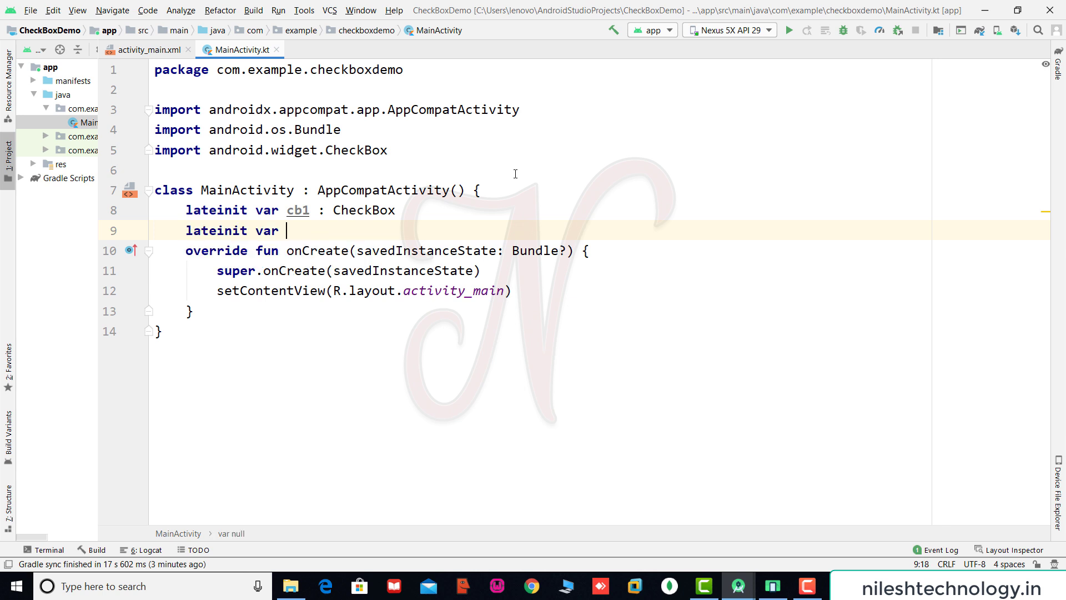
text(cb2 : )
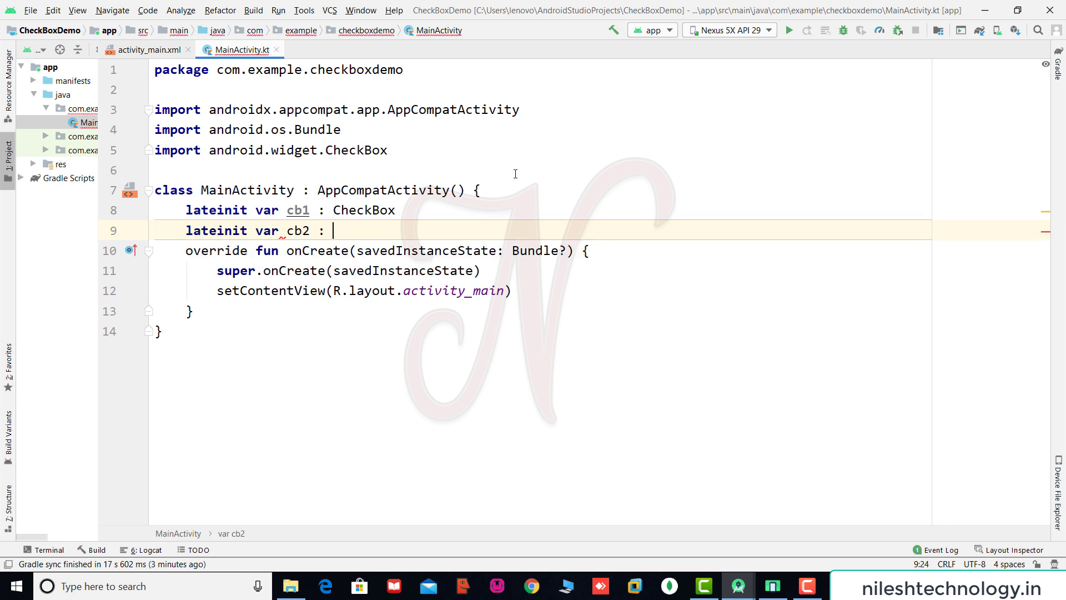
text(Che)
key(Return)
key(Return)
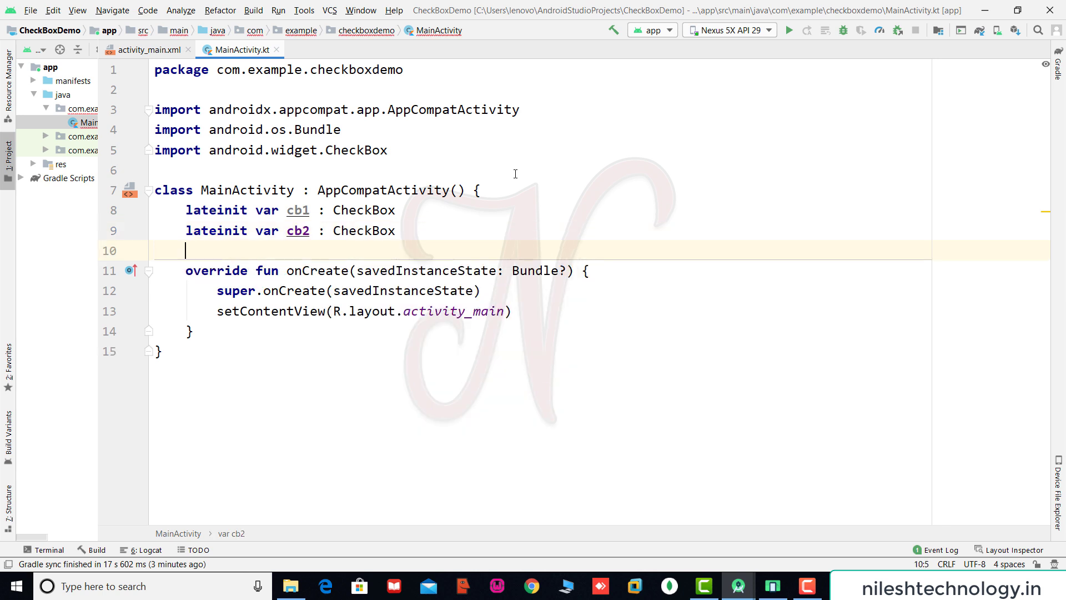
text(late)
key(Return)
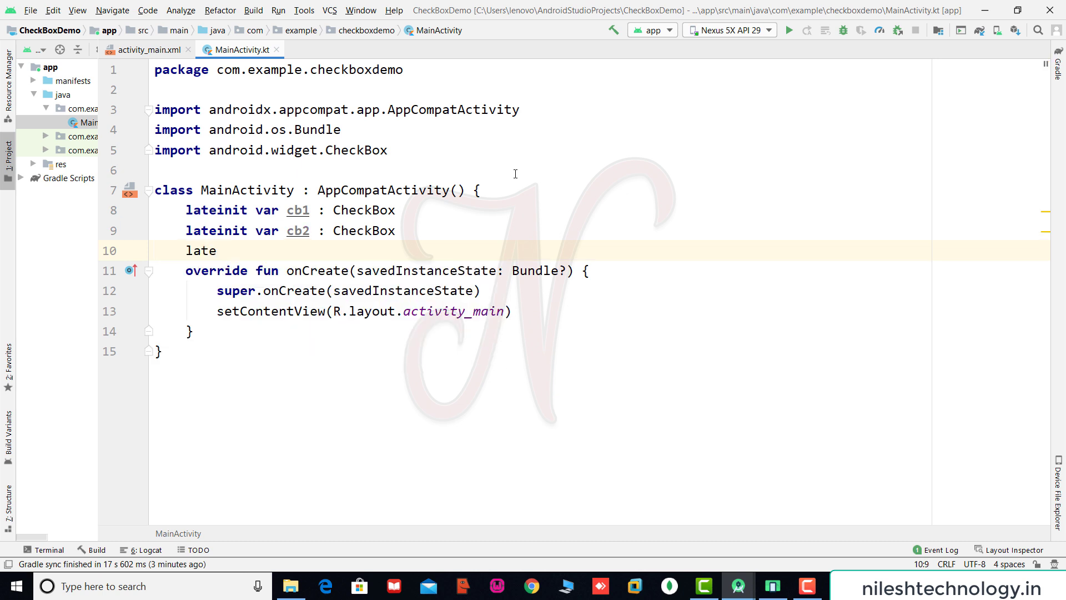
text(tv )
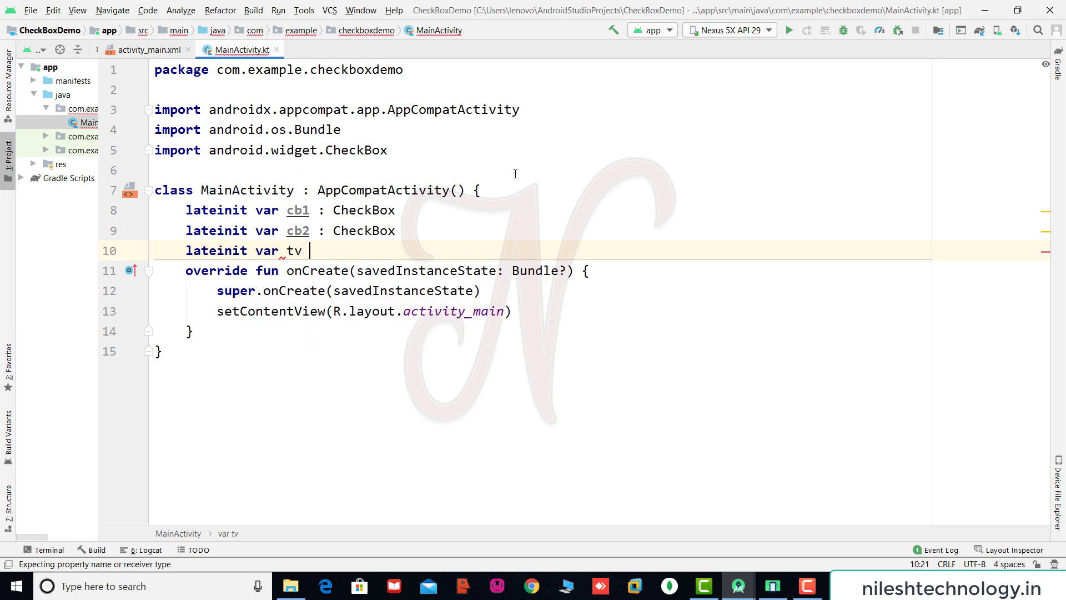
text(: Te)
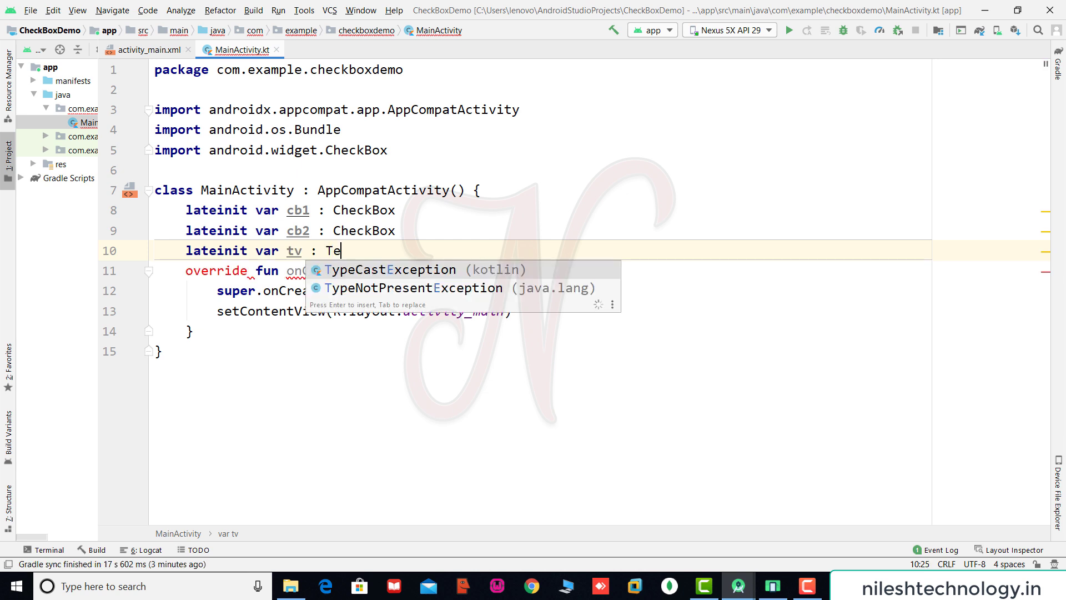
text(x)
key(Return)
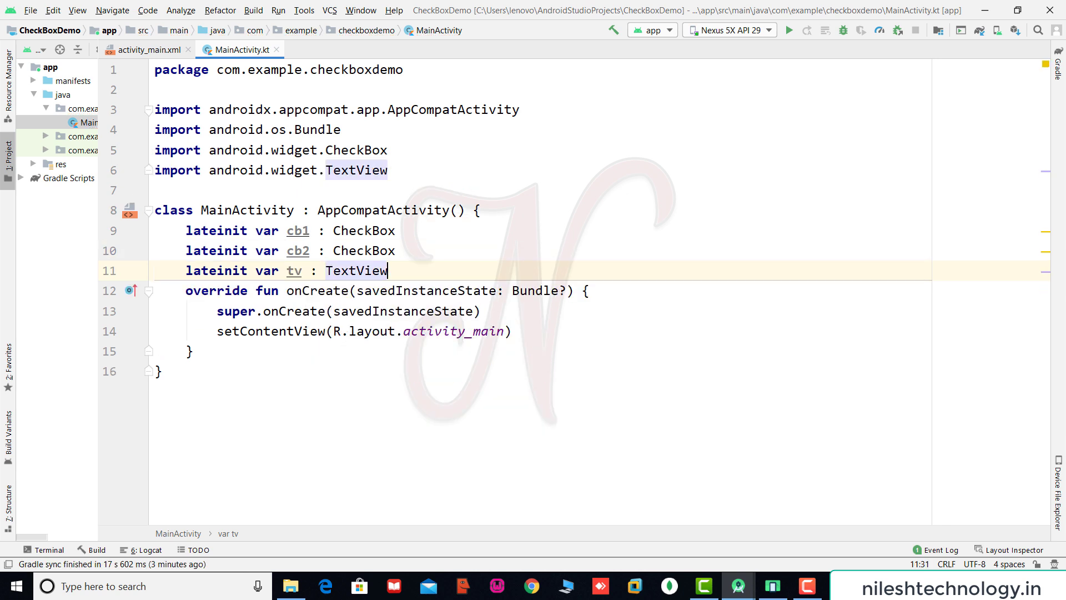
key(Down)
key(Down)
key(Down)
key(Down)
key(Up)
key(Down)
key(Left)
key(Left)
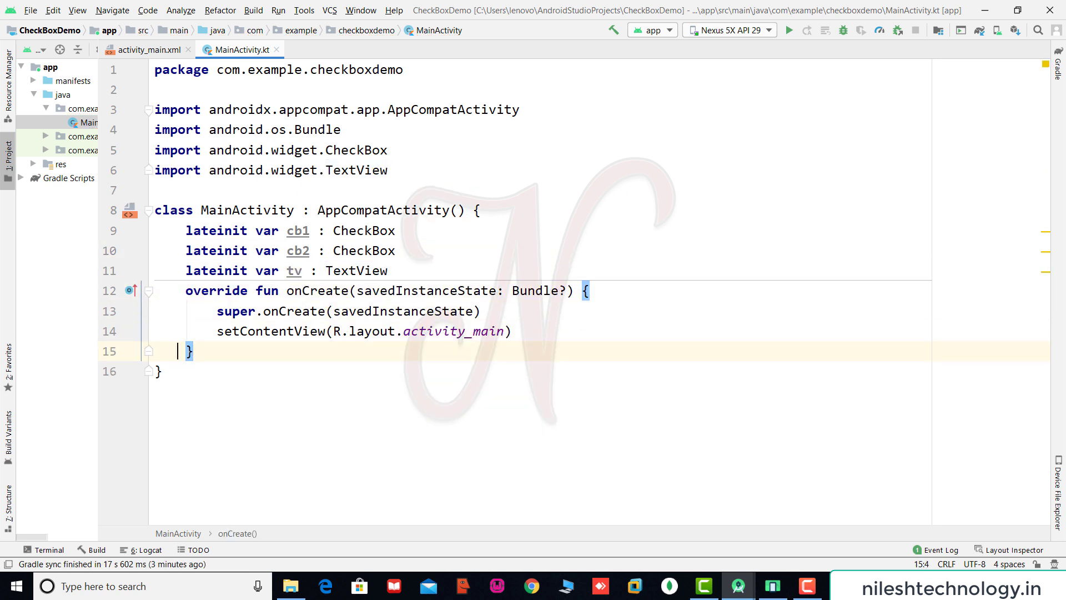
key(Return)
key(Return)
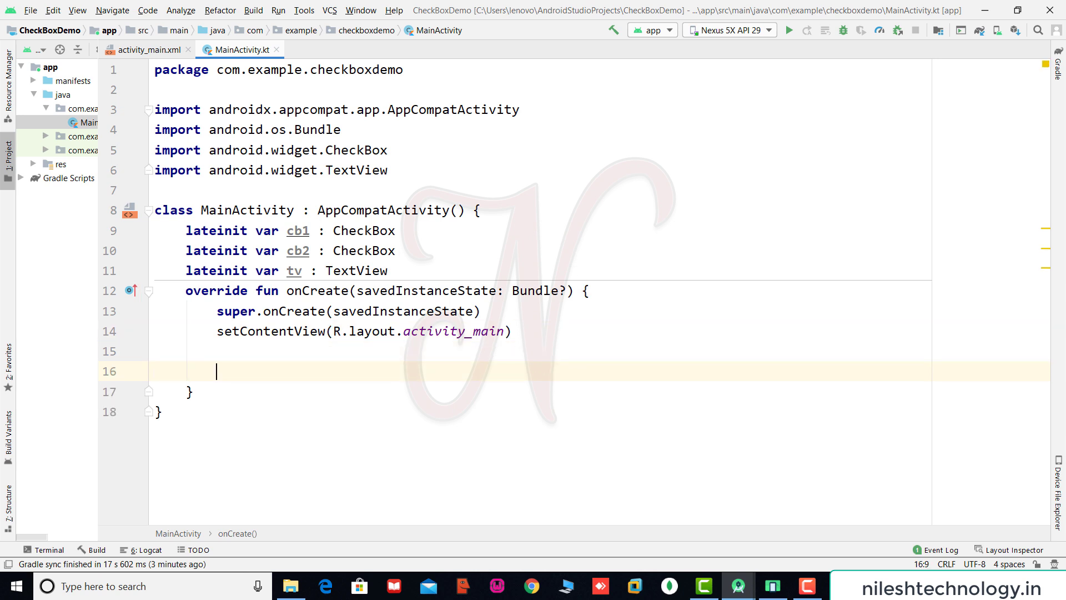
text(cb1 )
text(= find)
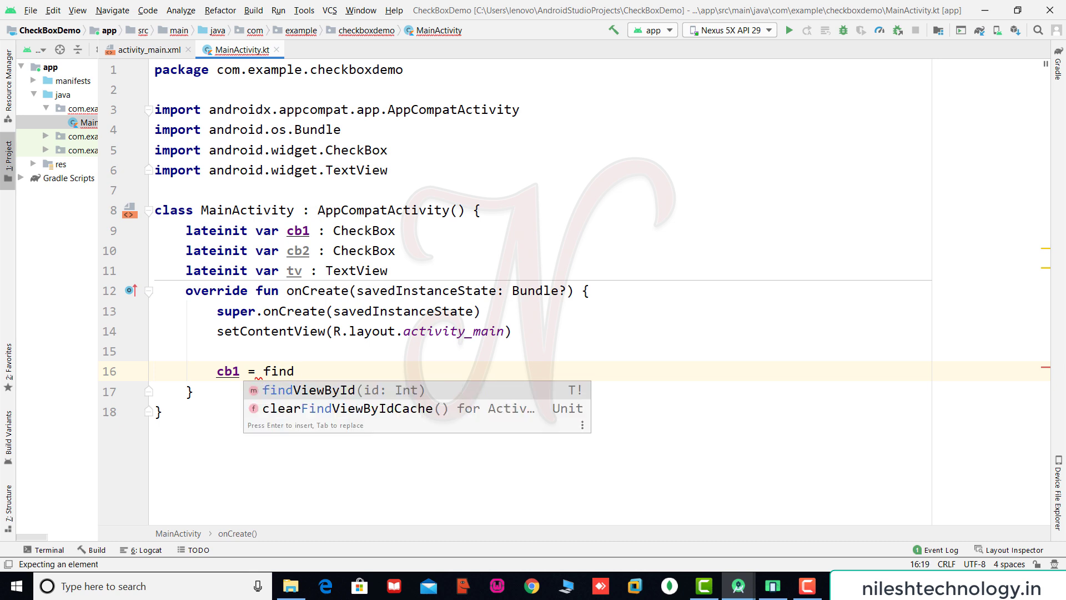
Write cb1 = findViewById(R.id.checkBox1) and paste two copies of that line
key(Return)
text(R.id.)
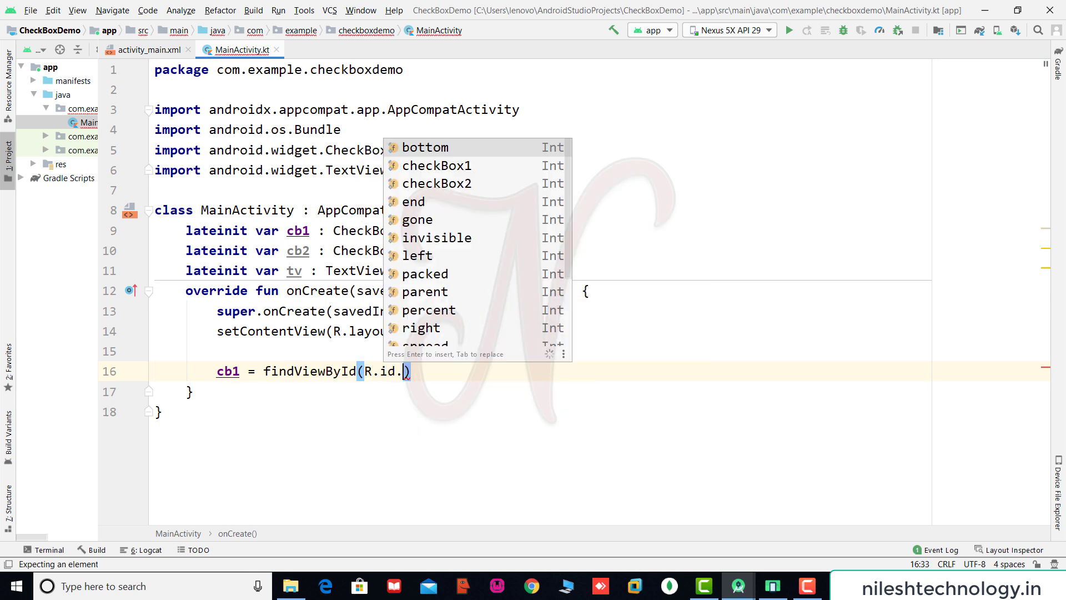
text(ch)
key(Return)
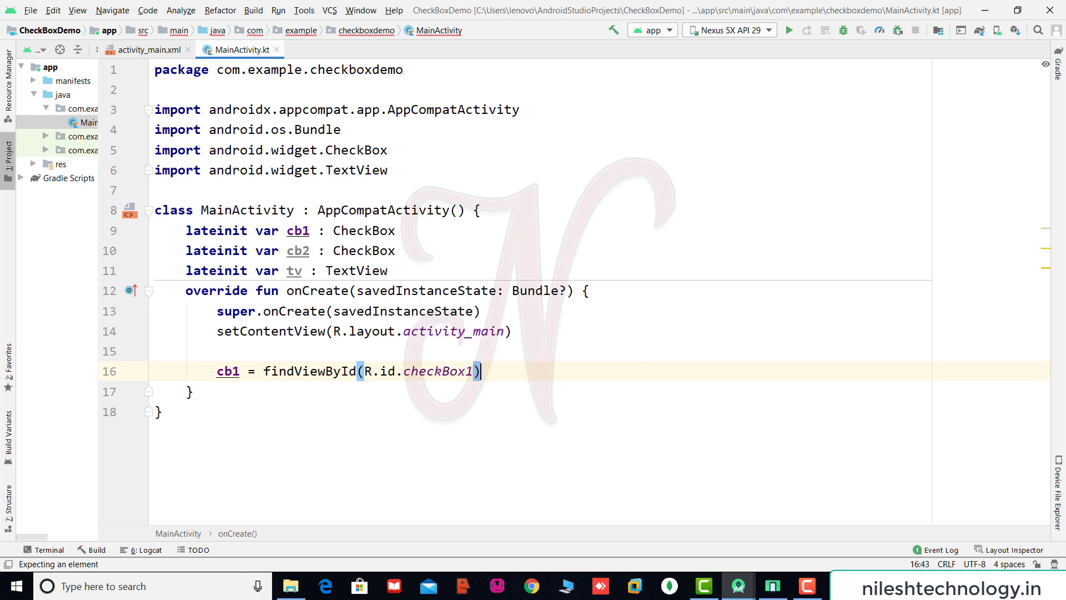
key(Return)
key(Up)
key(shift+Down)
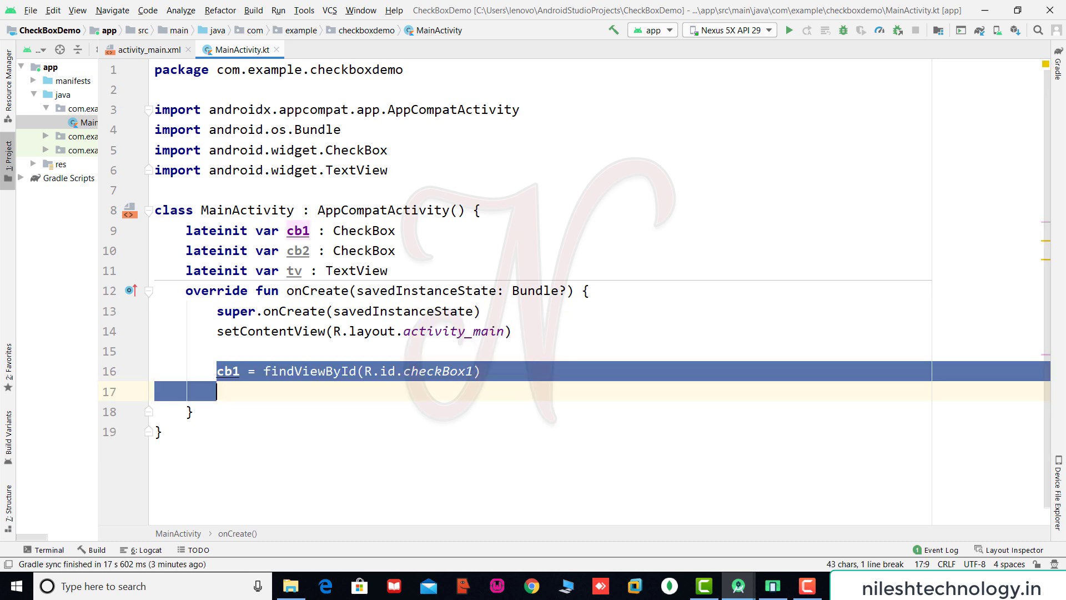
key(ctrl+c)
key(Right)
key(ctrl+v)
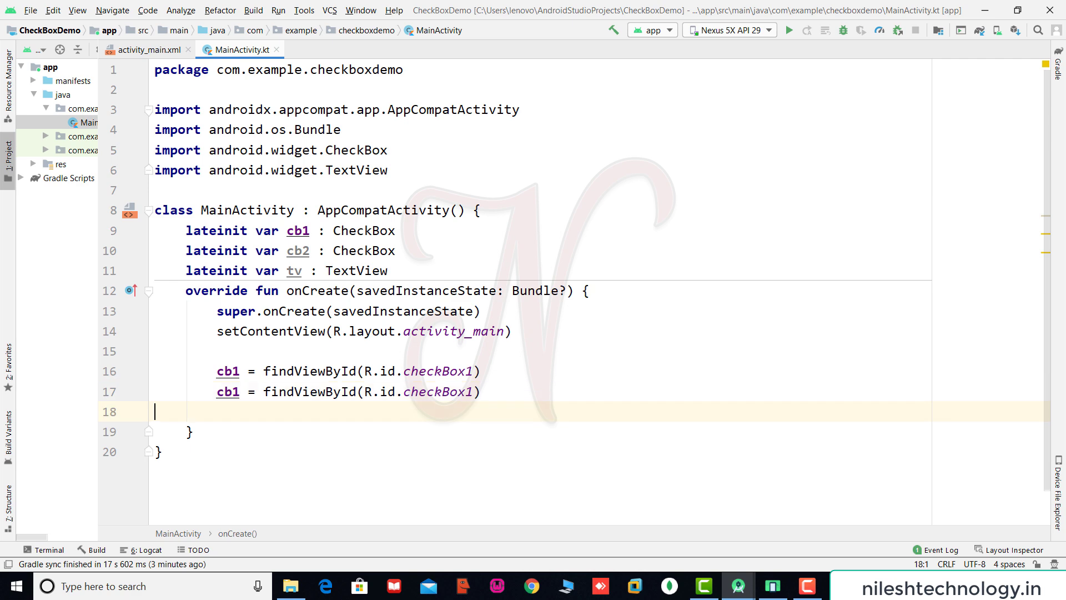
key(ctrl+v)
Rename the variables in the copied lines to cb2 and tv
key(Up)
key(ctrl+Right)
key(Left)
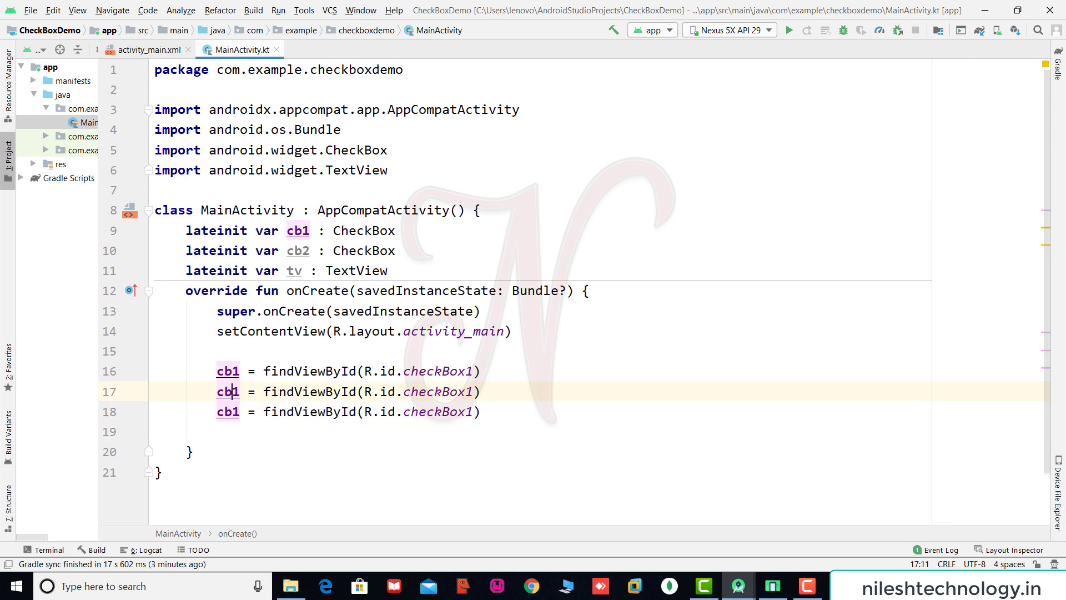
key(BackSpace)
text(2)
key(BackSpace)
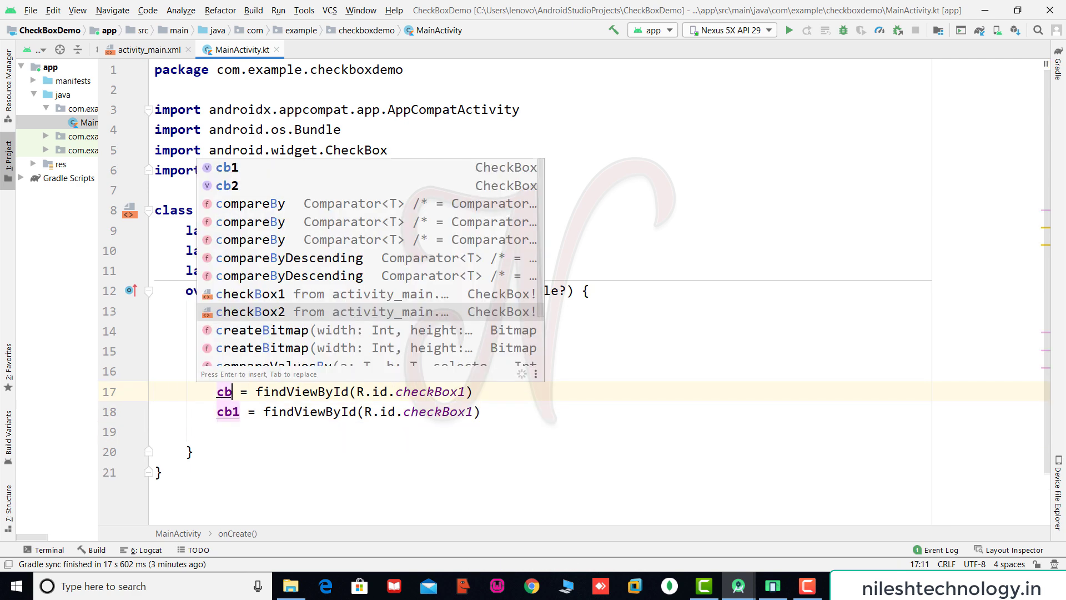
text(2)
key(Escape)
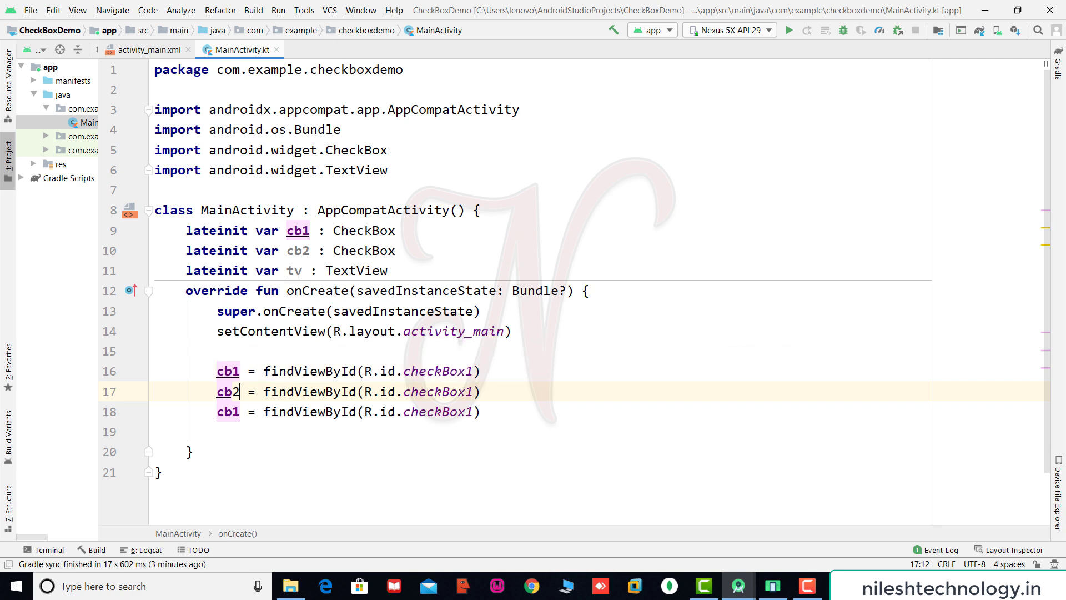
key(Down)
key(BackSpace)
key(BackSpace)
key(BackSpace)
text(t)
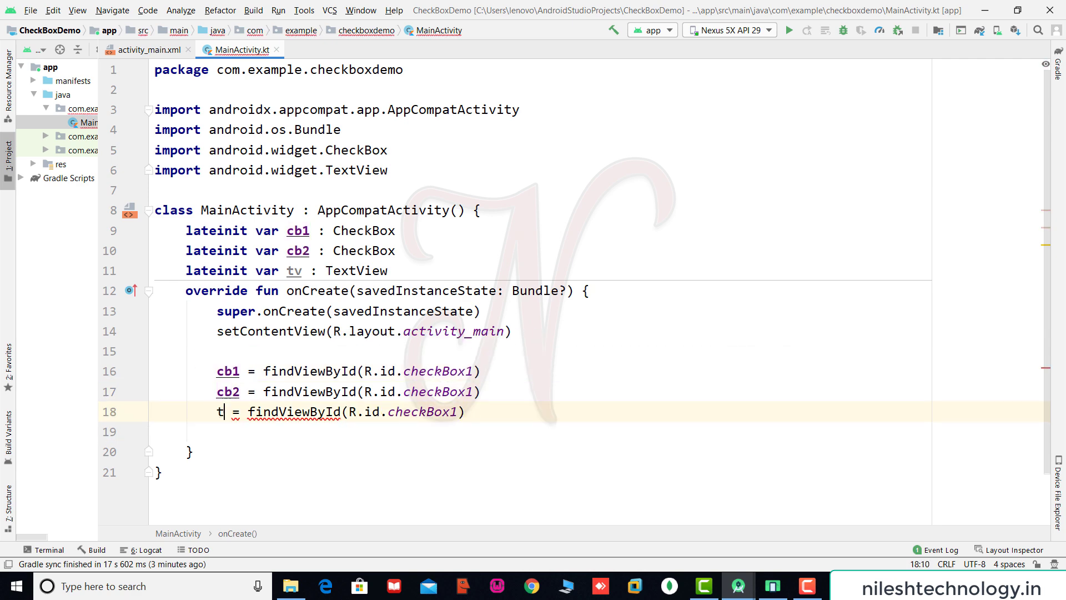
text(v)
key(Escape)
Change the copied view ids to checkBox2 and textview1, leaving a line for listener code
key(Up)
key(Right)
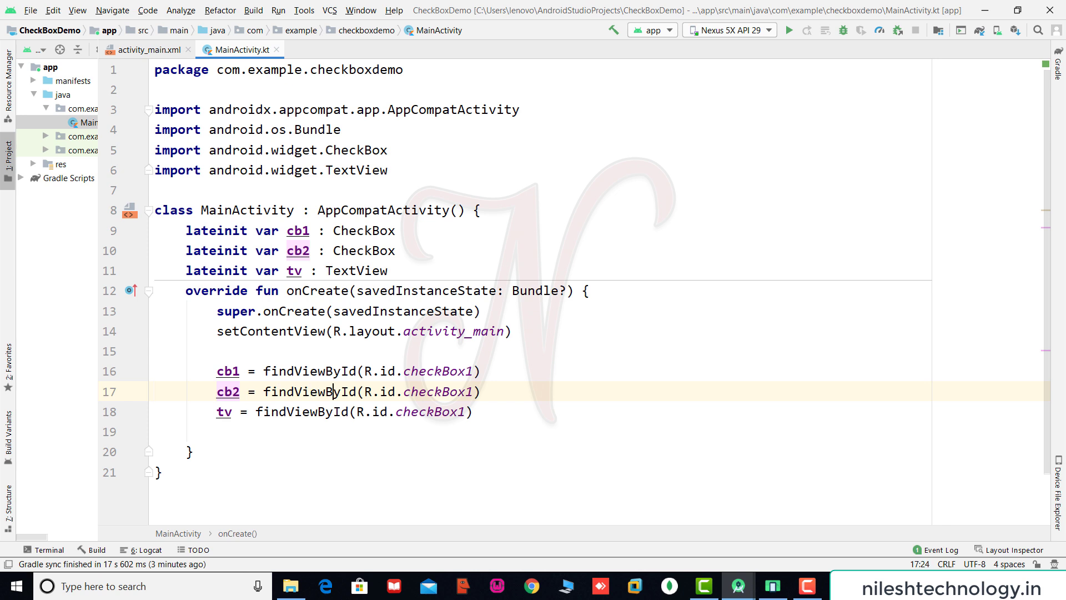
key(Right)
key(Right)
key(Right)
key(Right)
key(Right)
key(BackSpace)
text(2)
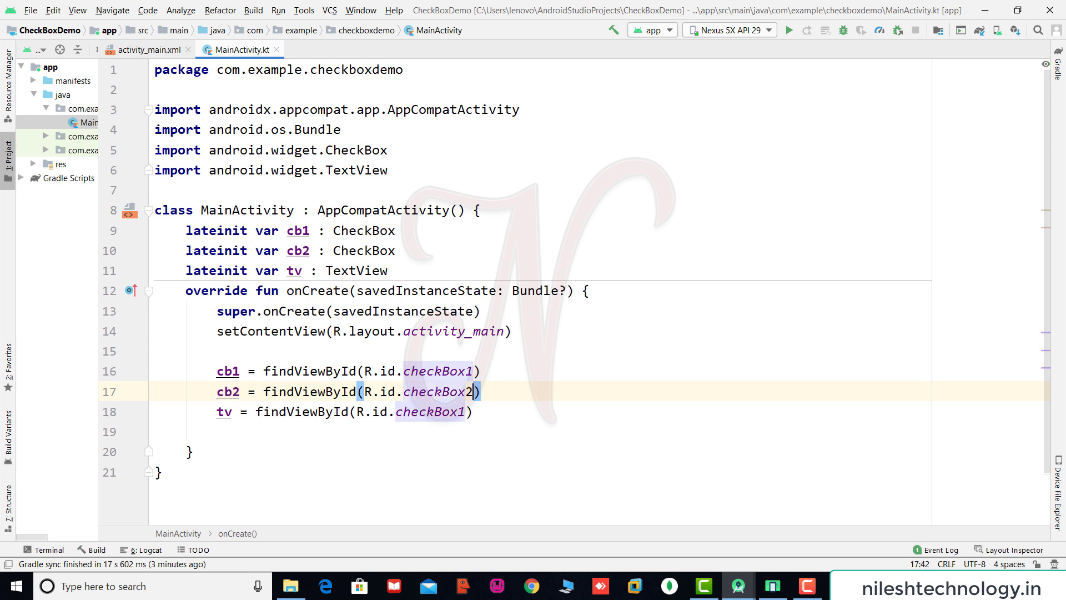
key(Down)
key(BackSpace)
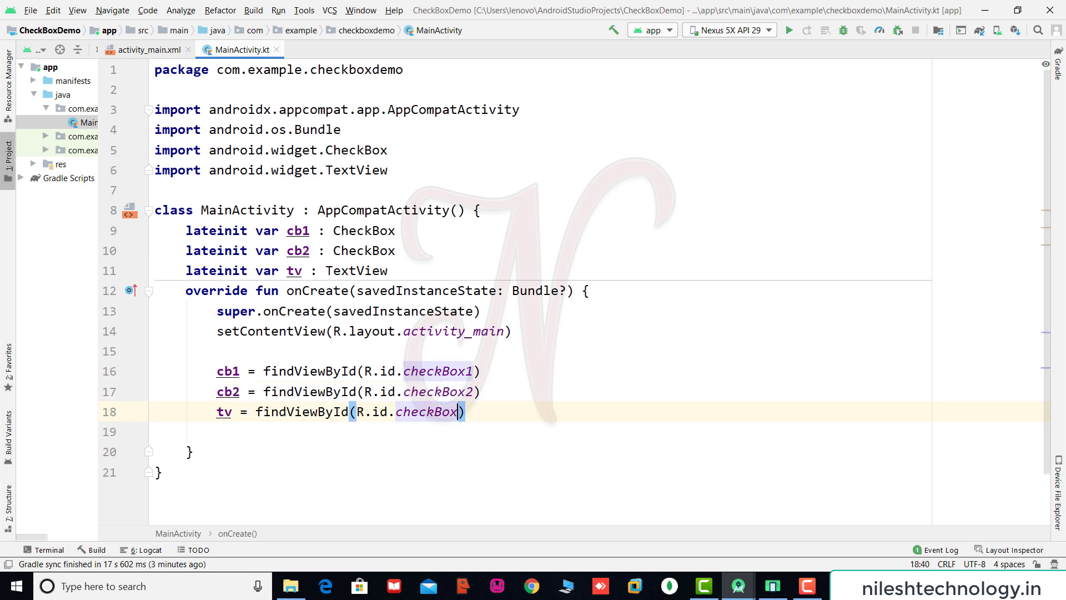
key(BackSpace)
key(BackSpace)
key(BackSpace)
key(BackSpace)
text(te)
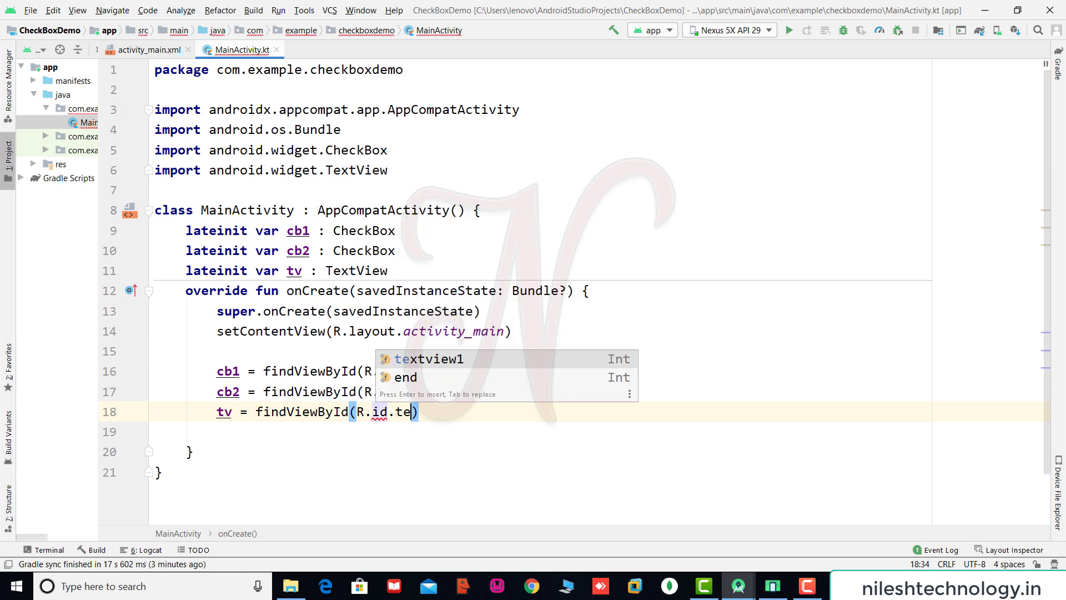
key(Return)
key(Down)
key(Return)
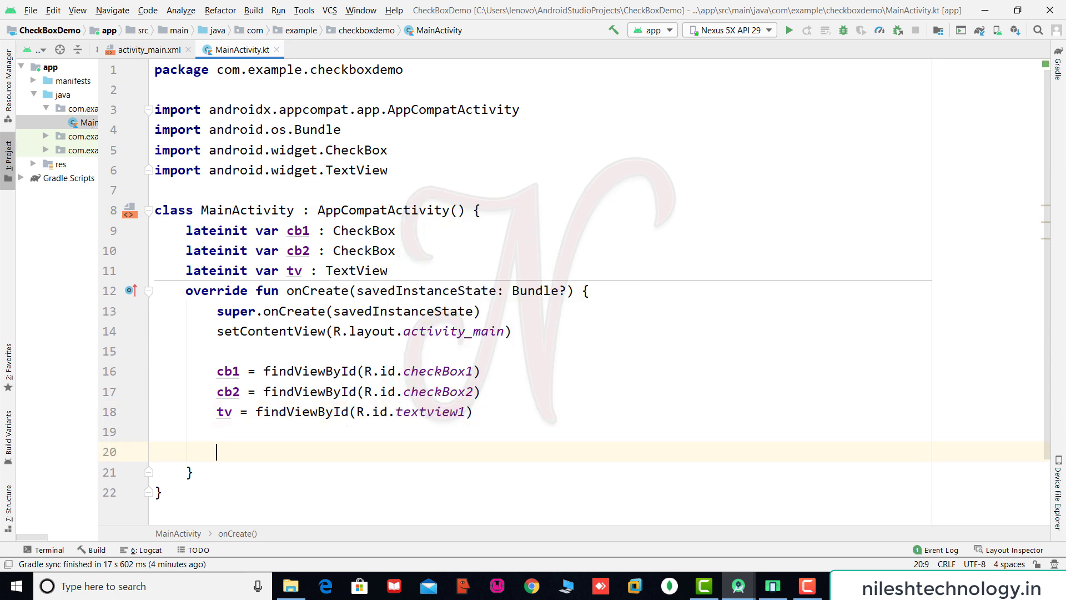
text(cb1.)
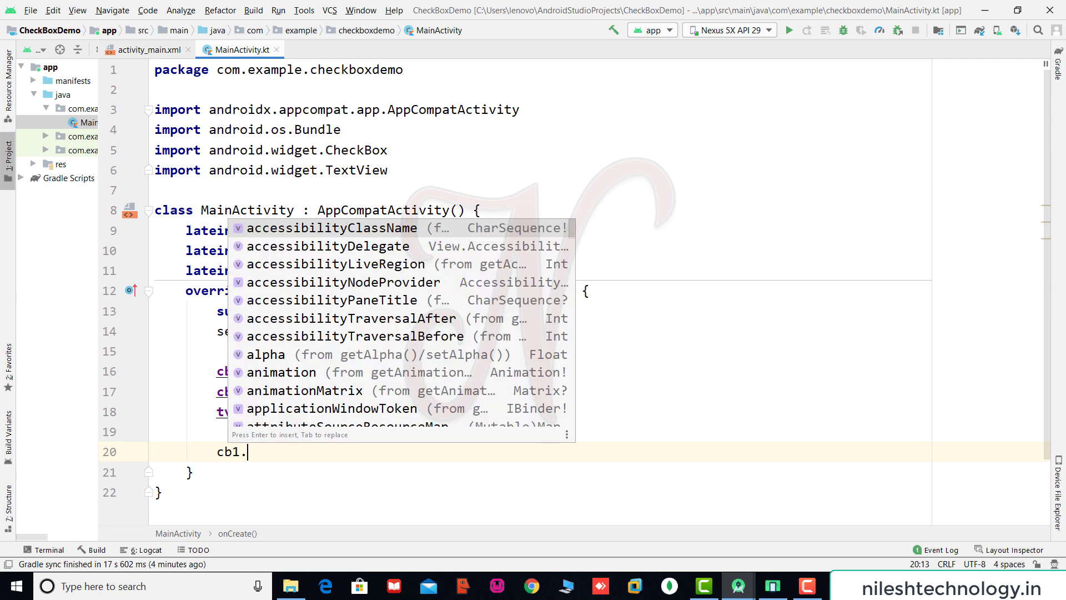
text(seton)
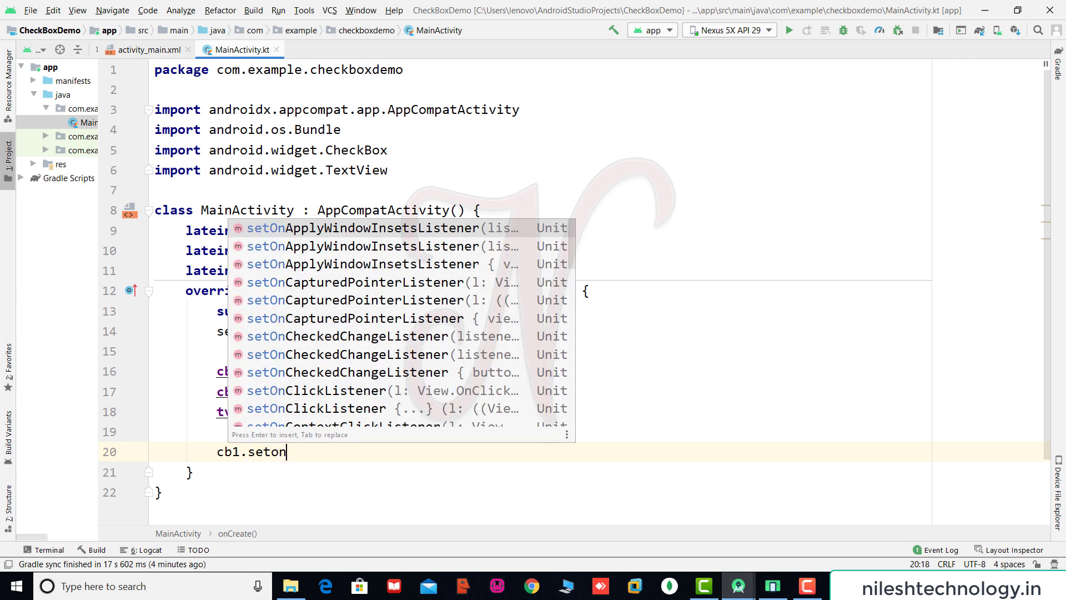
text(ch)
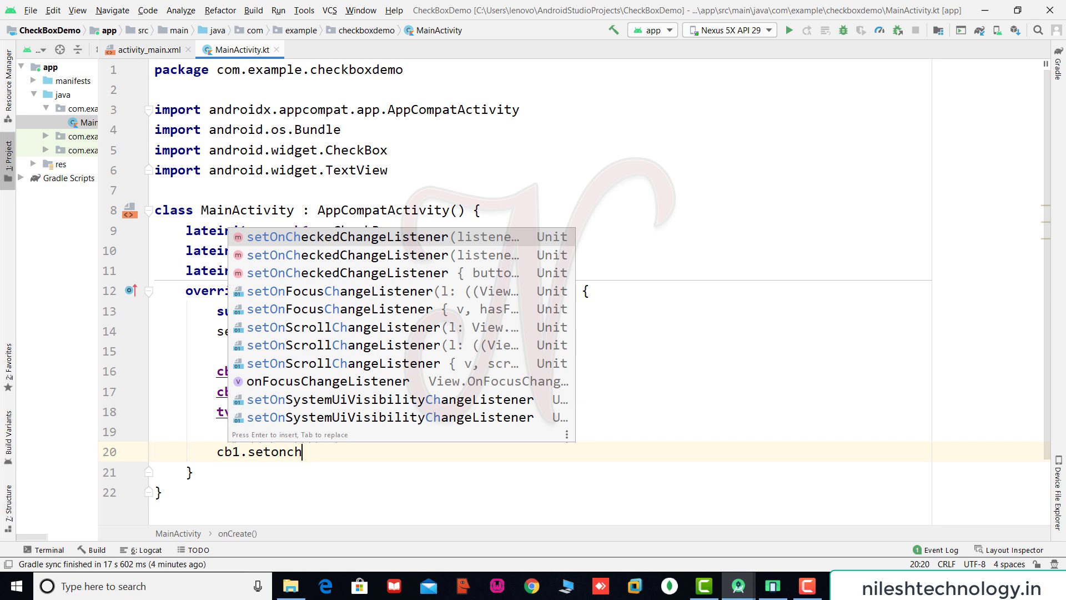
Insert cb1.setOnCheckedChangeListener { buttonView, isChecked -> } from code completion
key(Down)
key(Down)
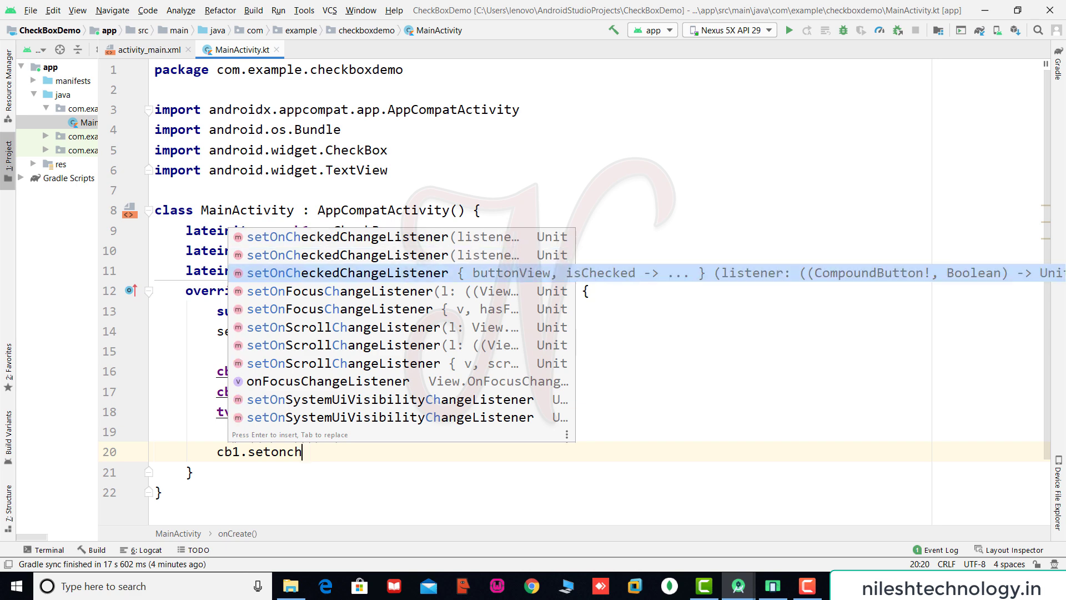
key(Return)
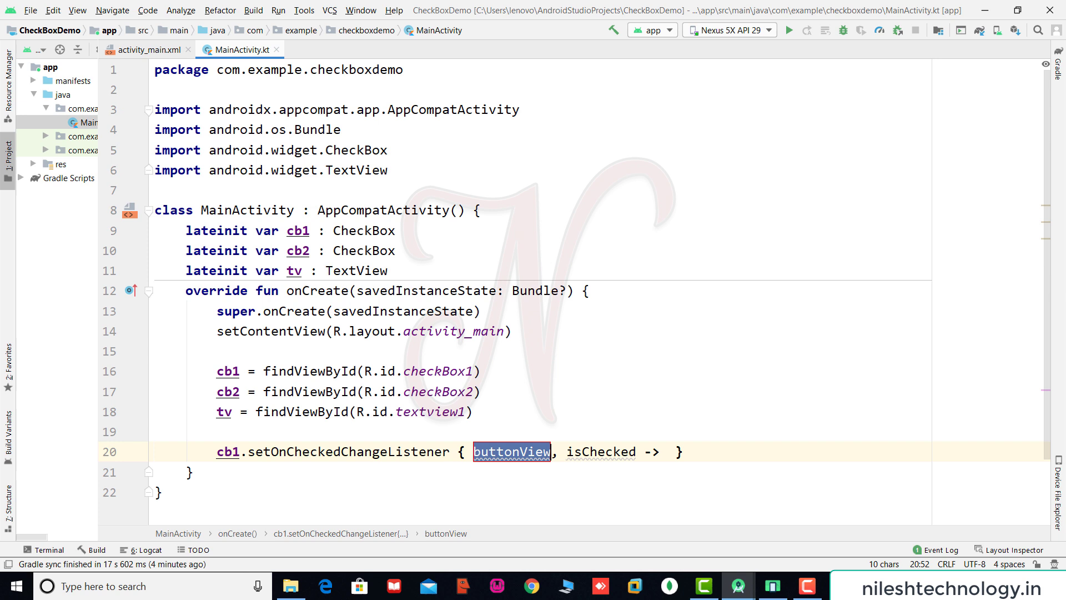
click(191, 469)
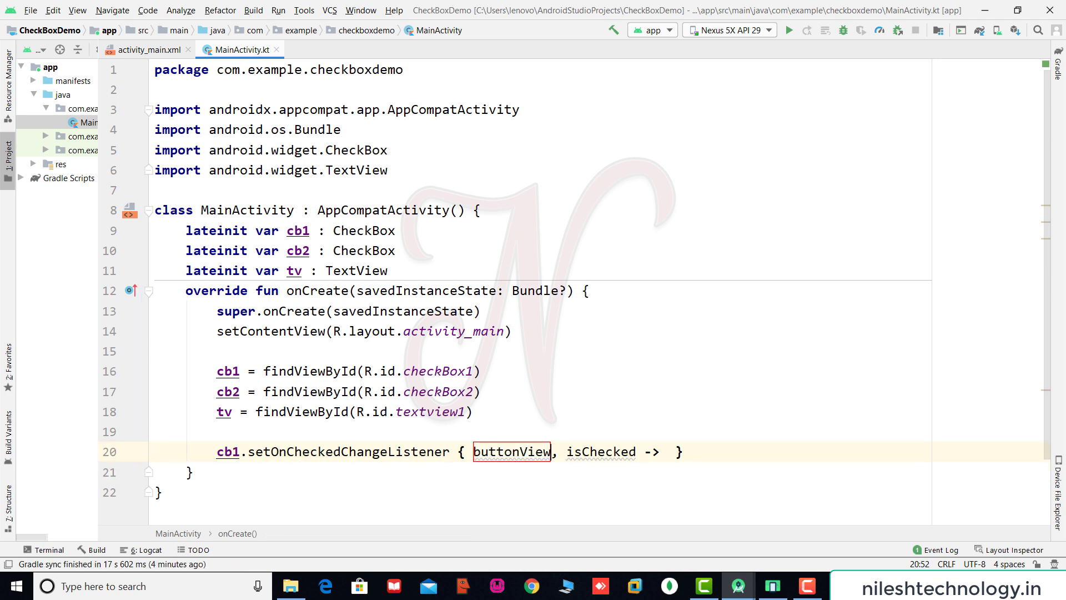
click(596, 452)
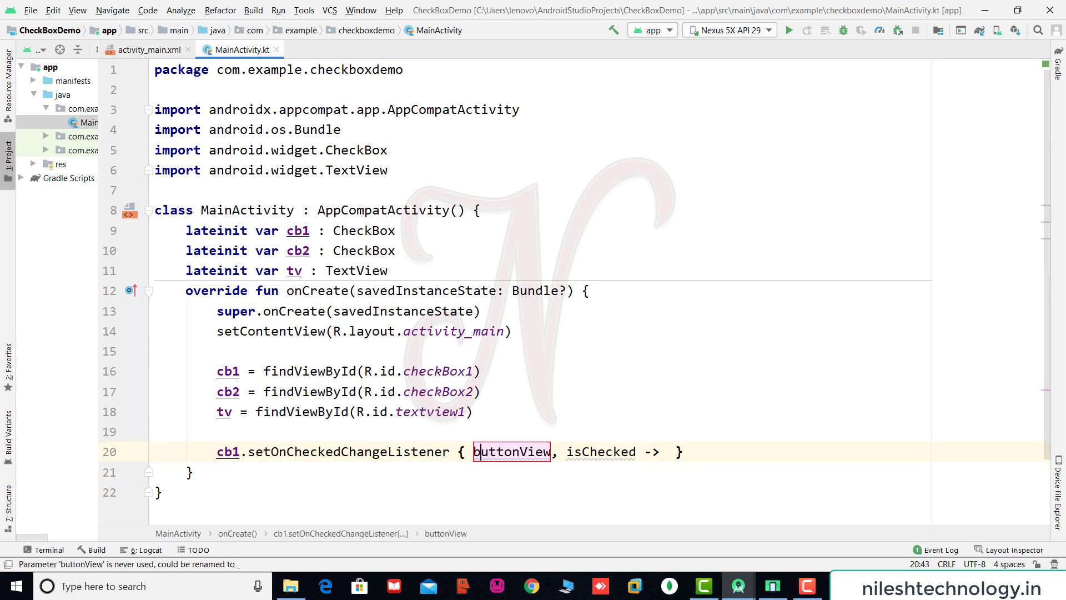
click(568, 452)
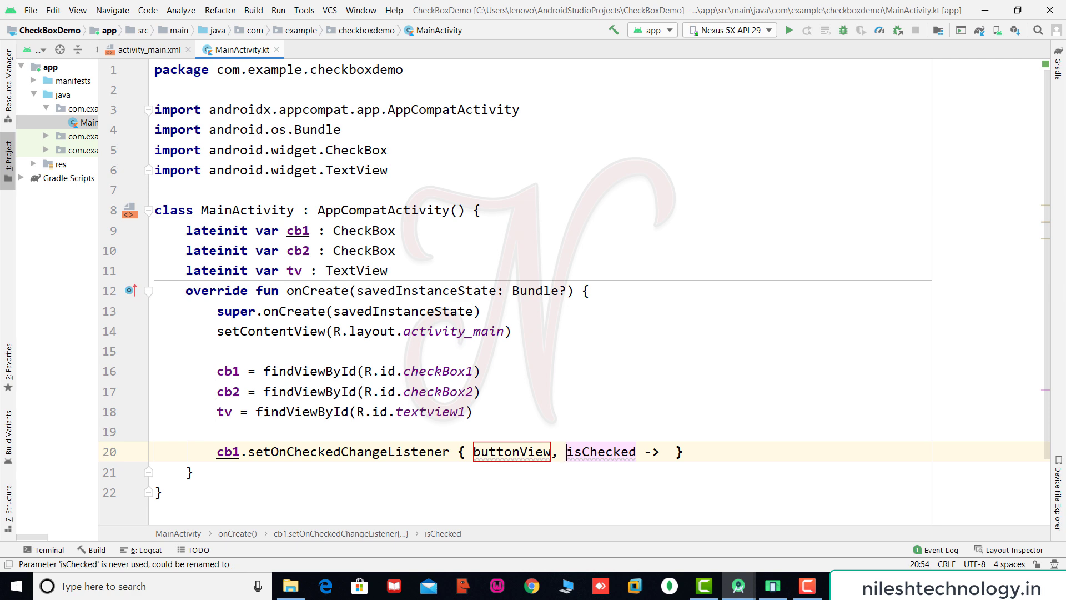
key(Return)
key(Return)
Select the isChecked parameter name repeatedly, returning to the empty listener body each time
drag(567, 394, 636, 395)
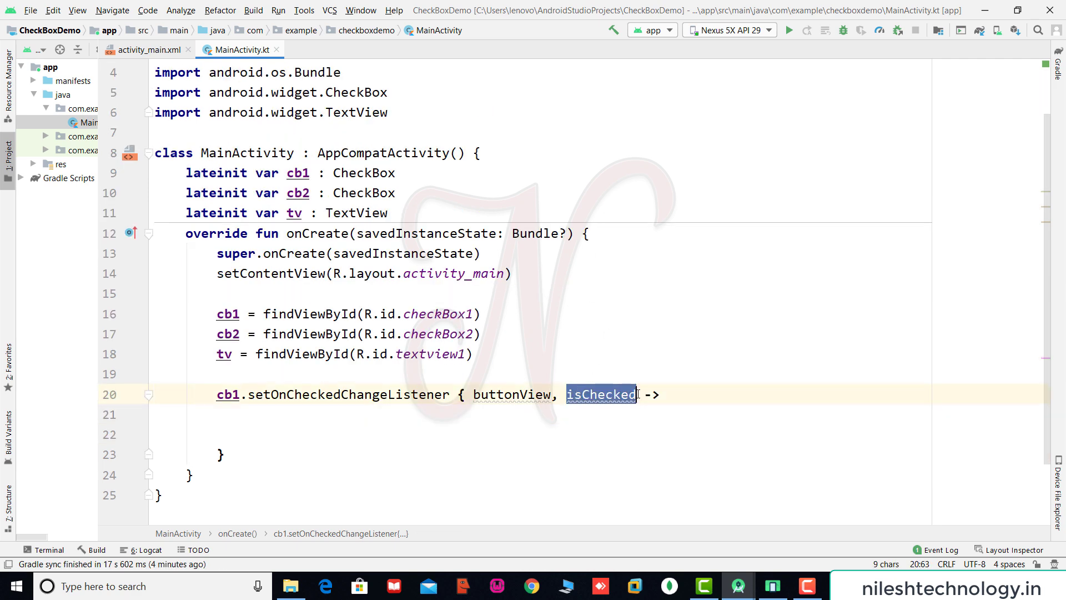
click(500, 415)
drag(567, 394, 639, 396)
click(440, 413)
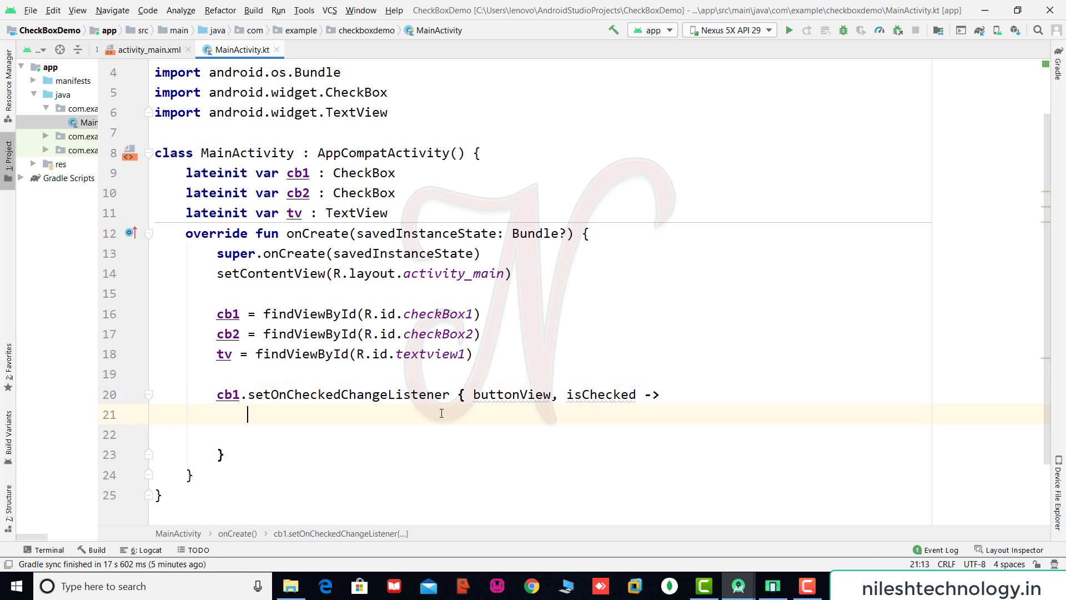
drag(566, 395, 645, 395)
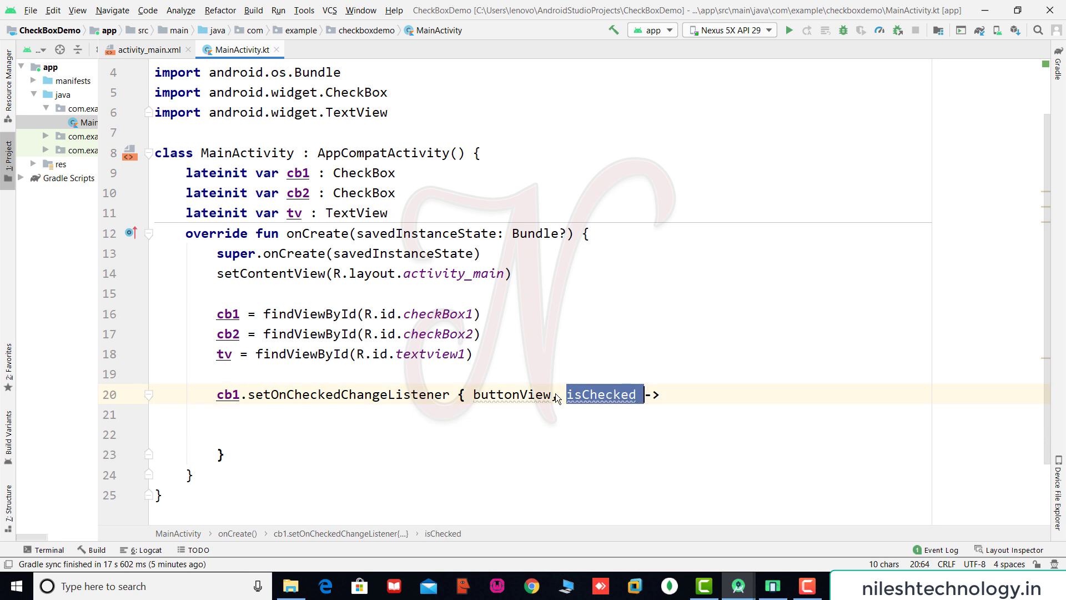
click(409, 413)
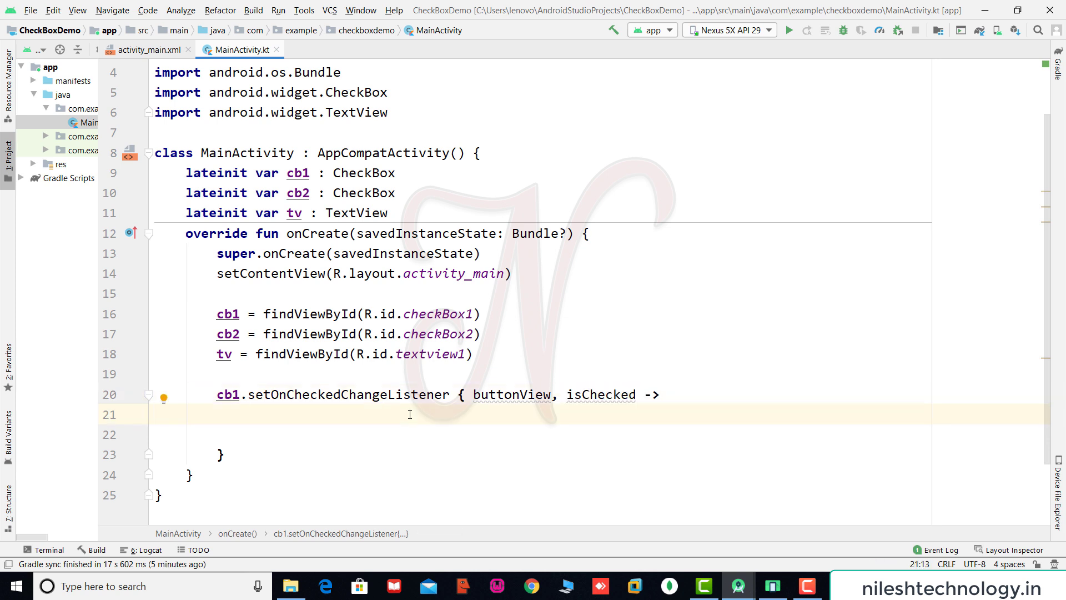
text(if(isC)
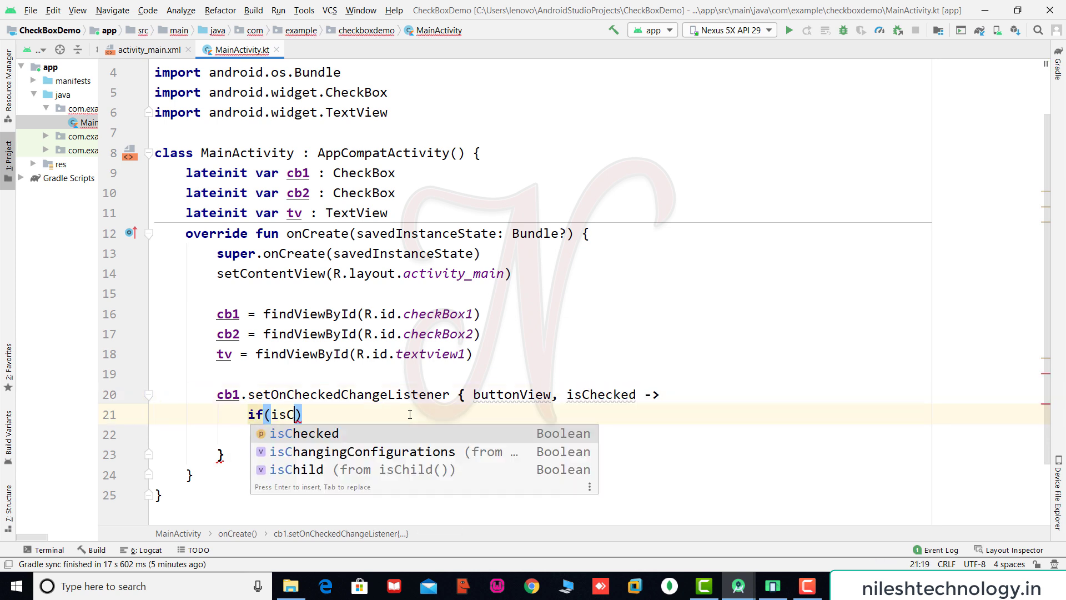
In cb1's listener, set tv.text to "Apple" if isChecked, else to ""
key(Return)
text())
key(Return)
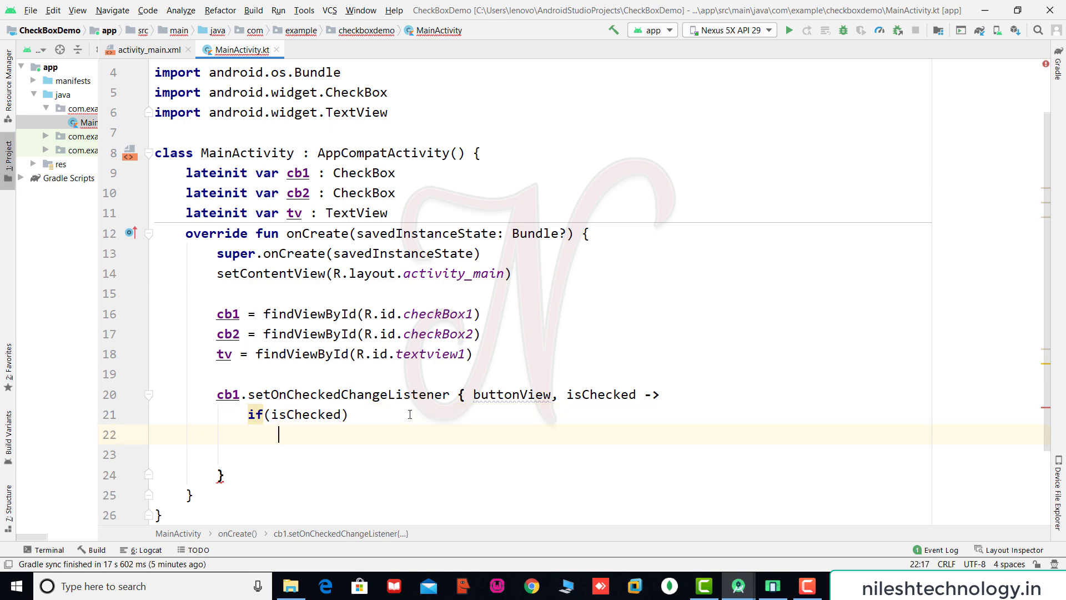
text(tv.t)
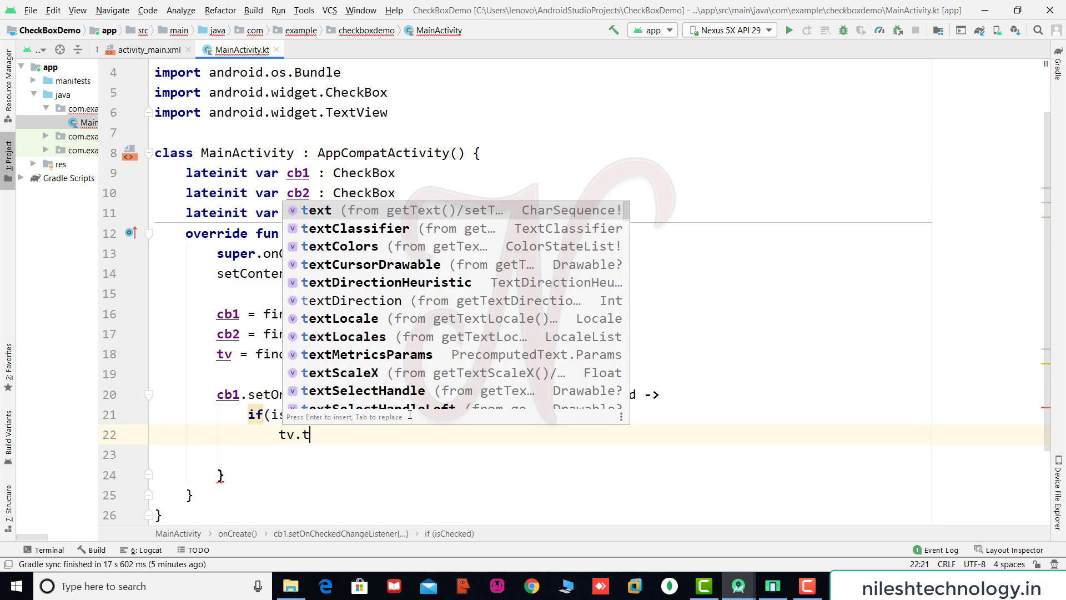
text(e)
key(Return)
text(= ")
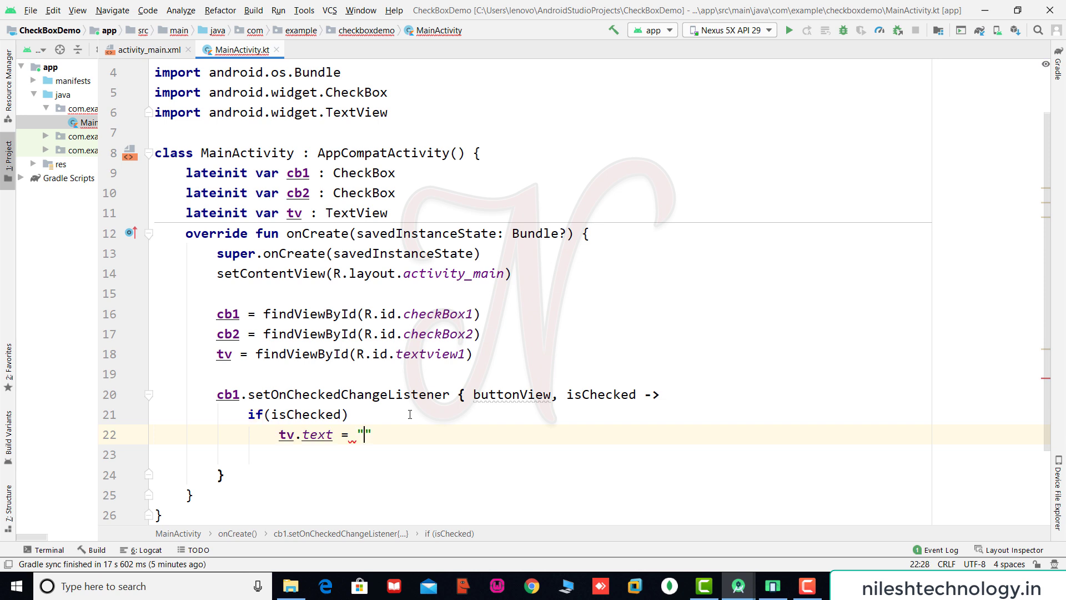
text(Apple)
key(BackSpace)
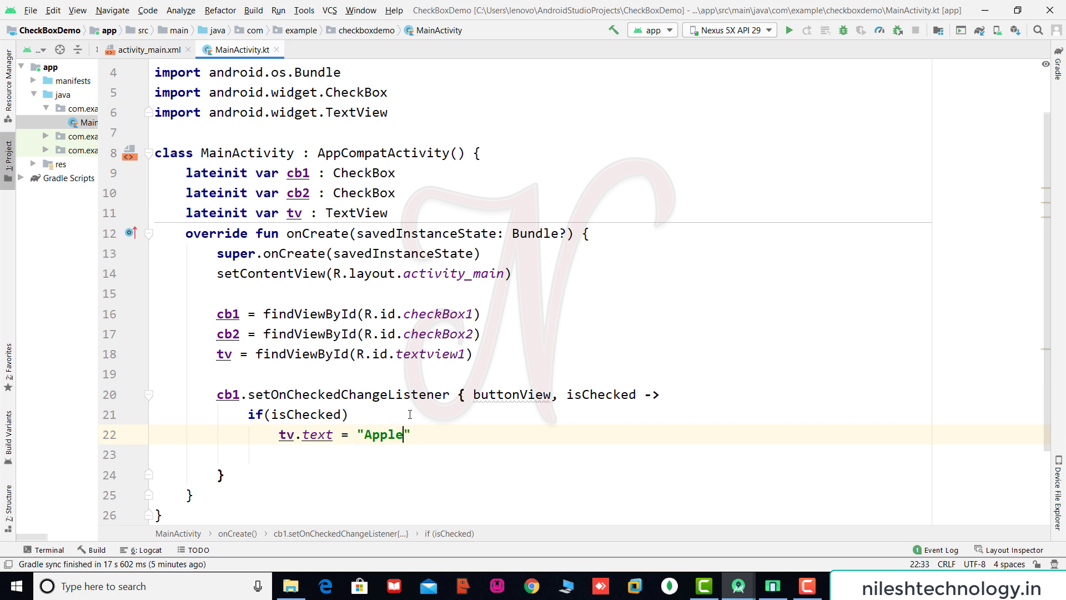
text(")
key(Return)
text(else)
key(Return)
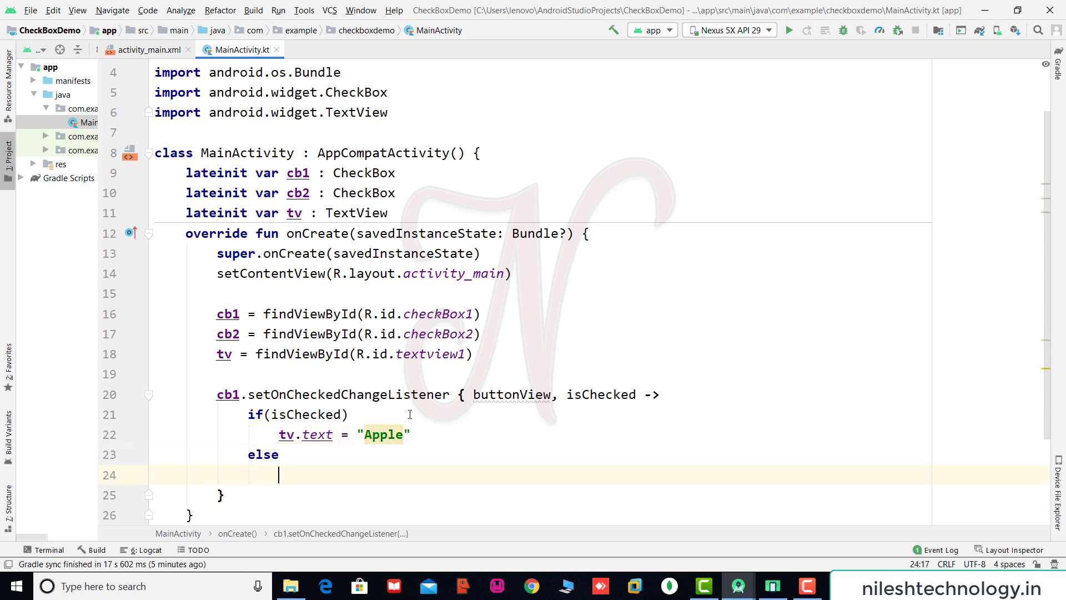
text(tv.se)
key(BackSpace)
key(BackSpace)
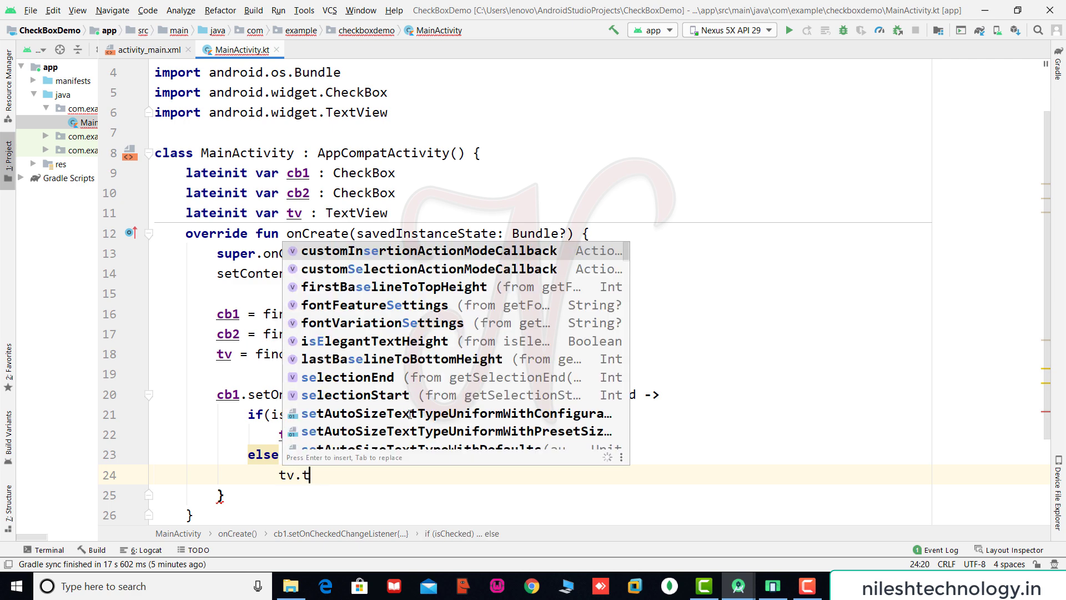
text(text)
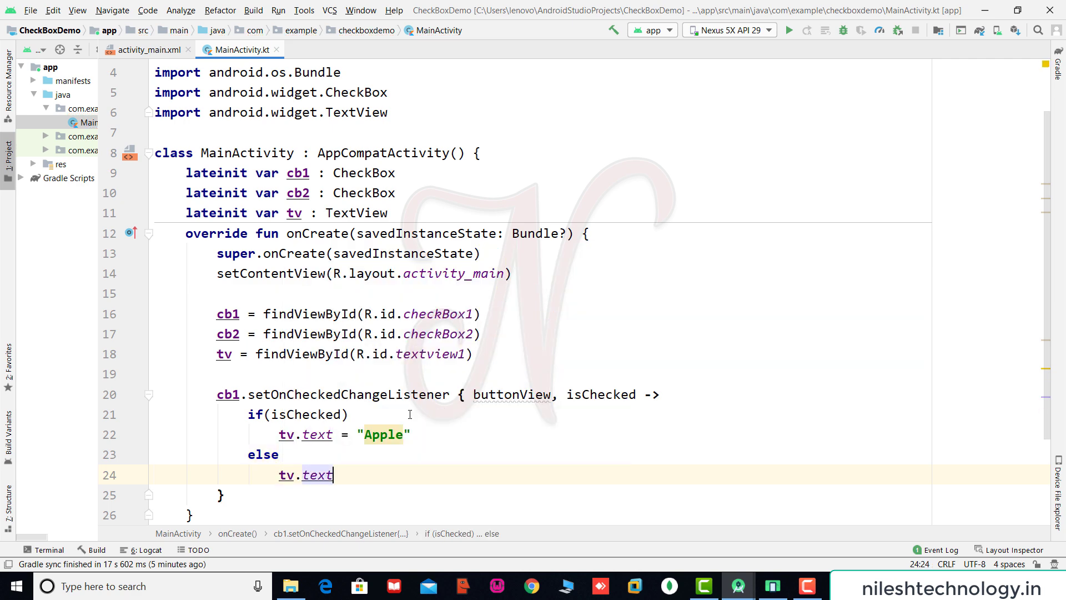
text( = ")
Add a cb2.setOnCheckedChangeListener lambda with buttonView and isChecked below cb1's listener
key(Down)
key(Down)
key(Return)
key(Up)
key(Up)
key(End)
key(Down)
key(Return)
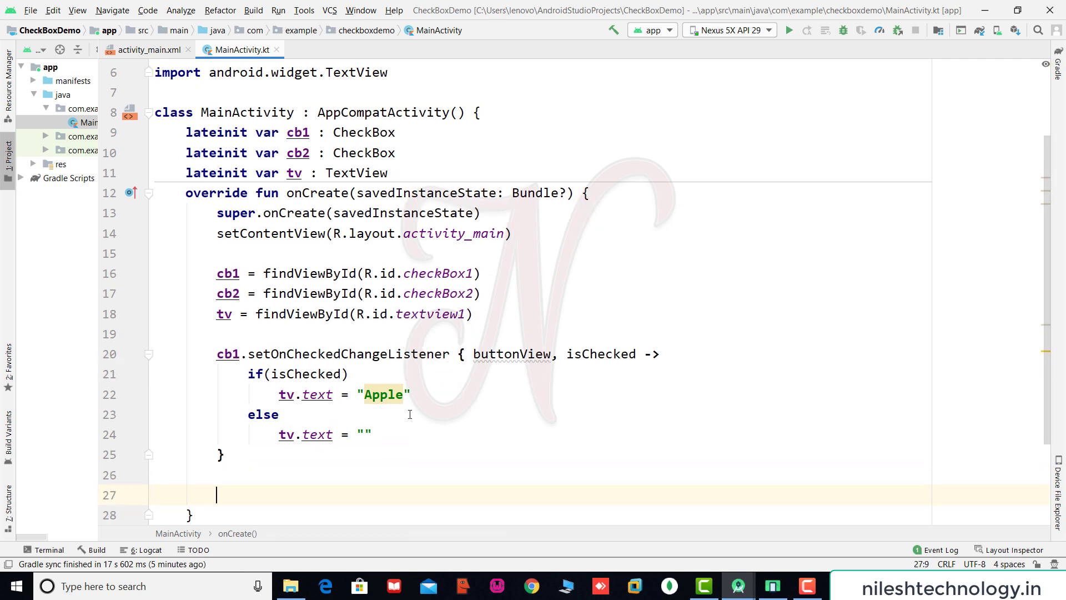
text(cb2.)
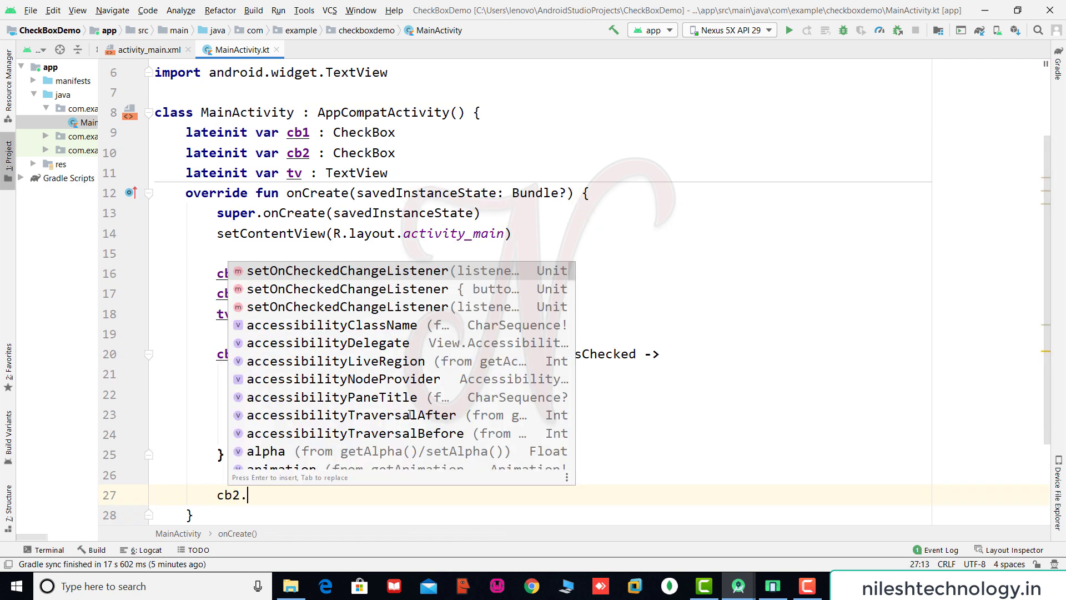
text(setonch)
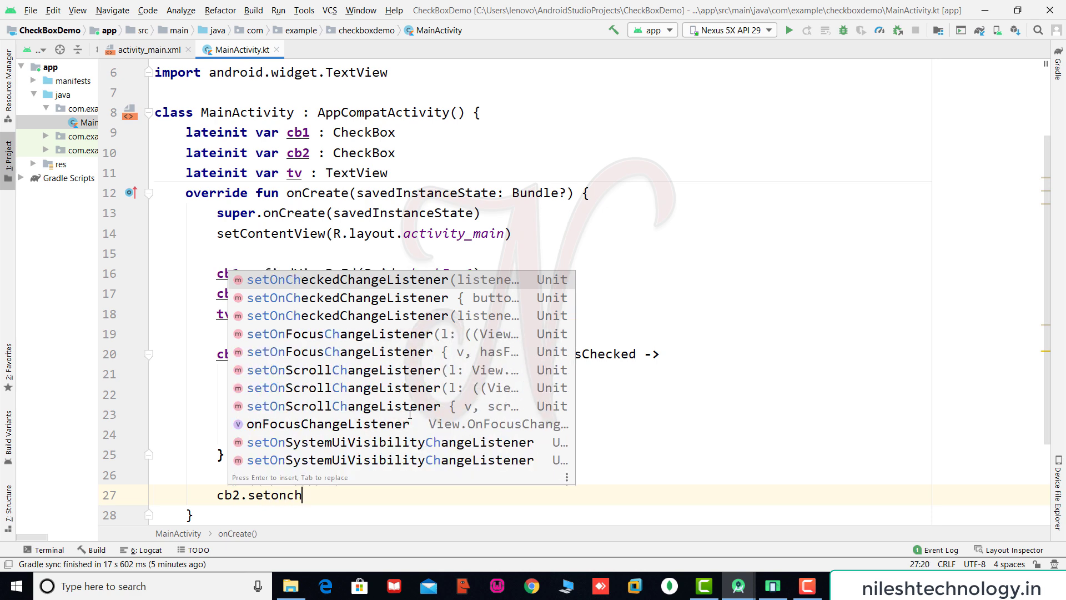
key(Down)
key(Down)
key(Up)
key(Return)
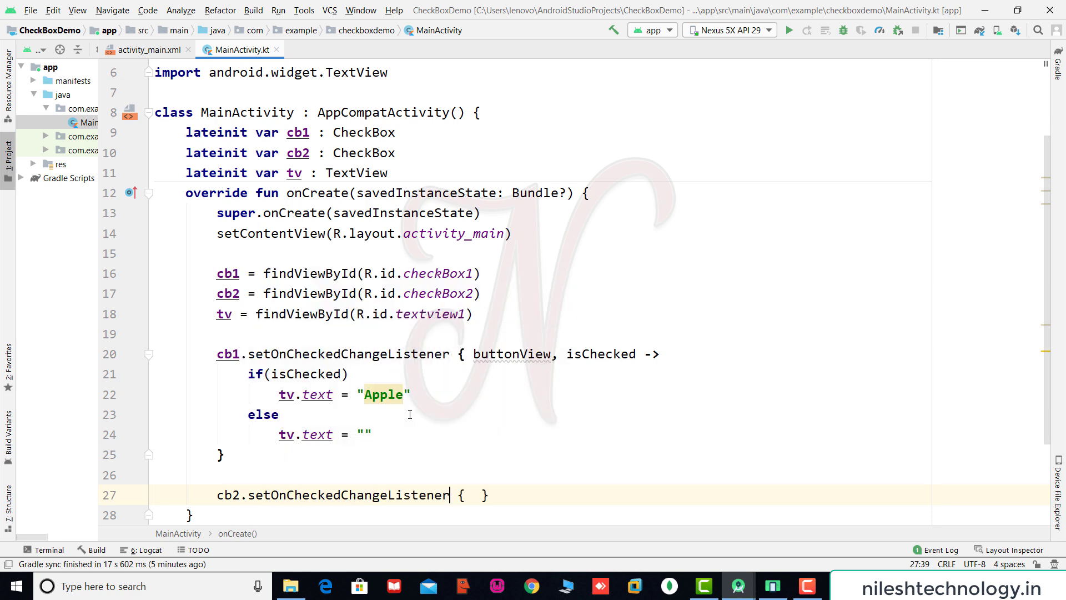
key(Tab)
key(Return)
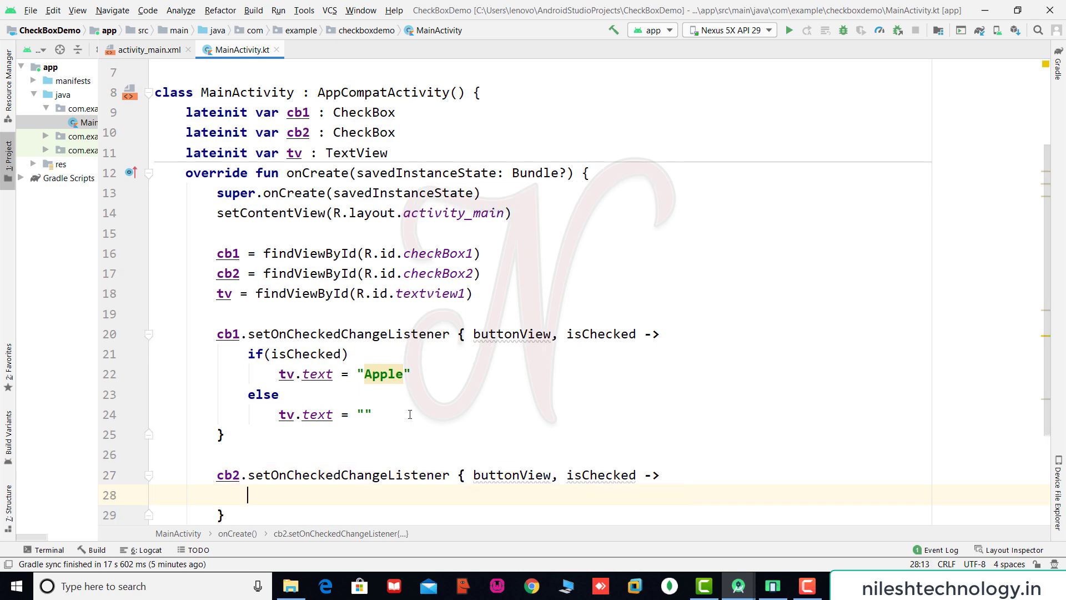
text(f()
text(is)
In cb2's listener, set tv.text to "Orange" if isChecked, else to ""
key(Return)
key(End)
key(Return)
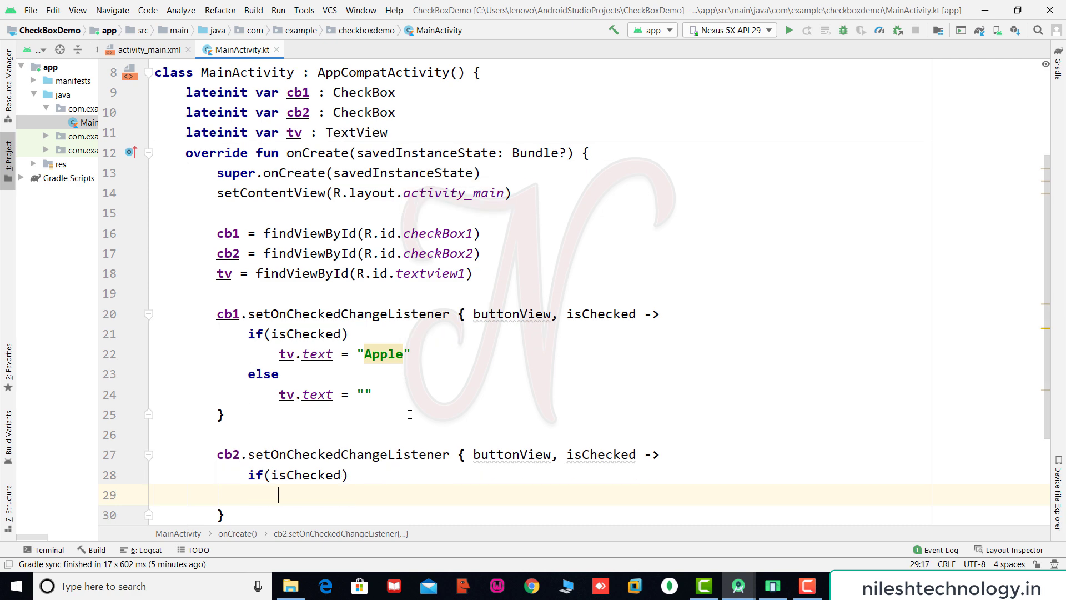
text(tv.t)
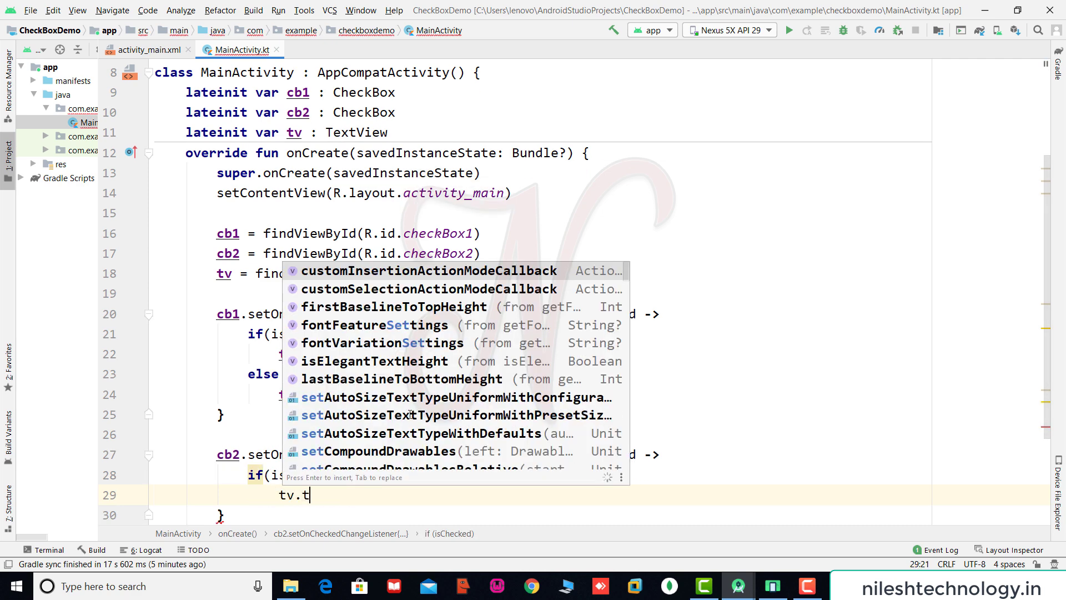
text(e)
key(Return)
text(= ")
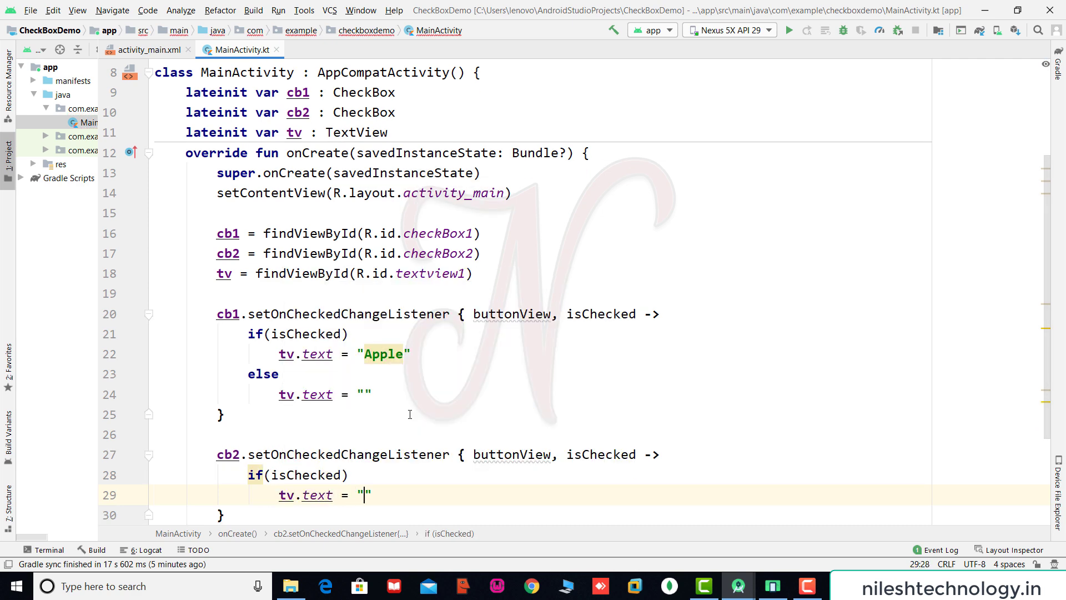
text(Orag)
key(BackSpace)
text(nge)
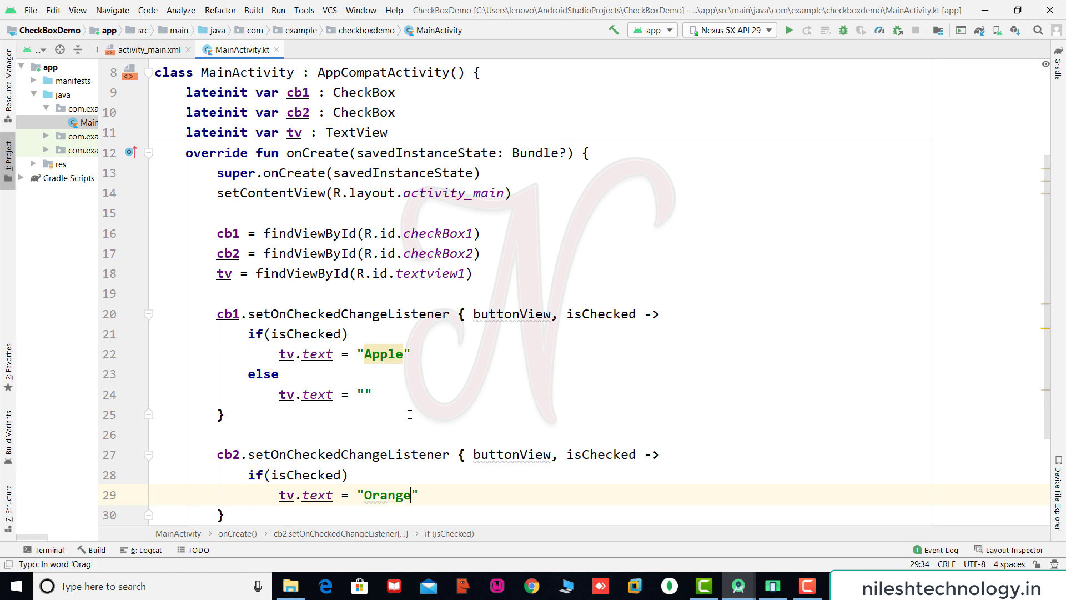
key(End)
key(Return)
text(el)
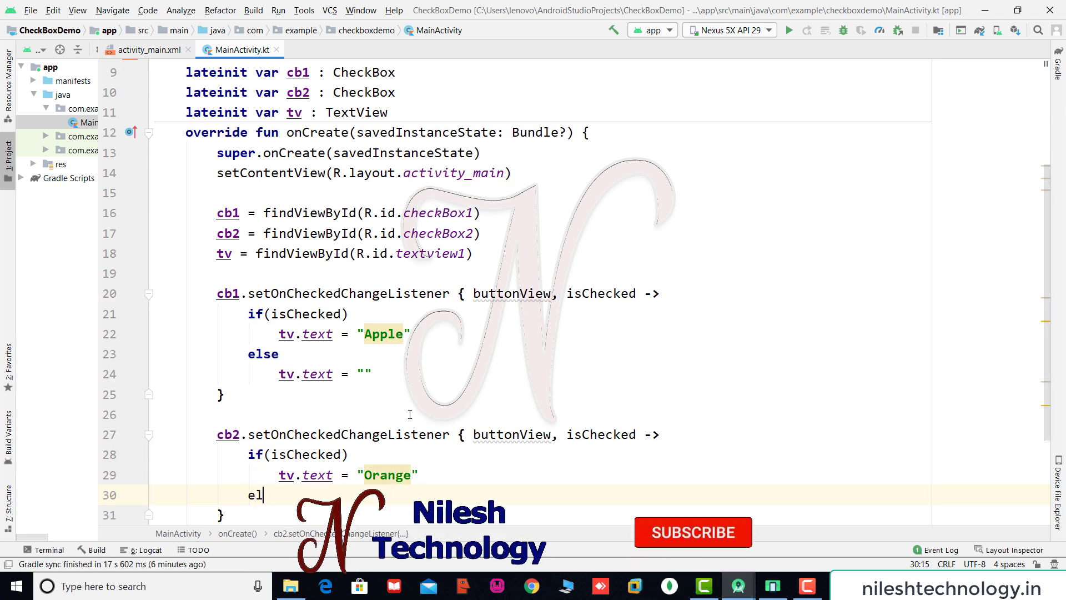
text(se)
key(Return)
text(tc)
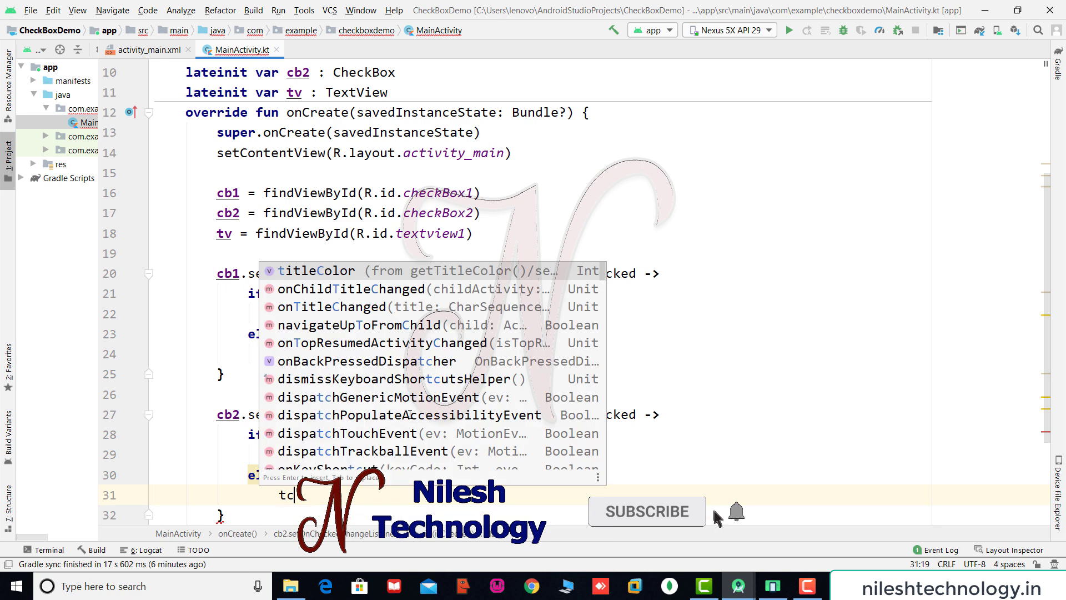
key(BackSpace)
text(v.)
key(Return)
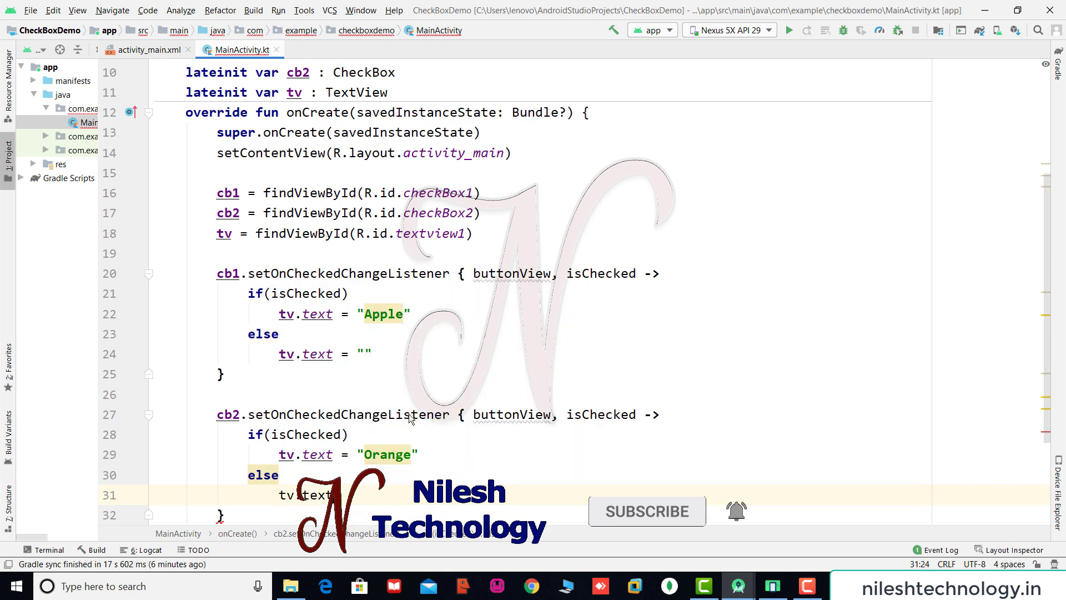
text( = "")
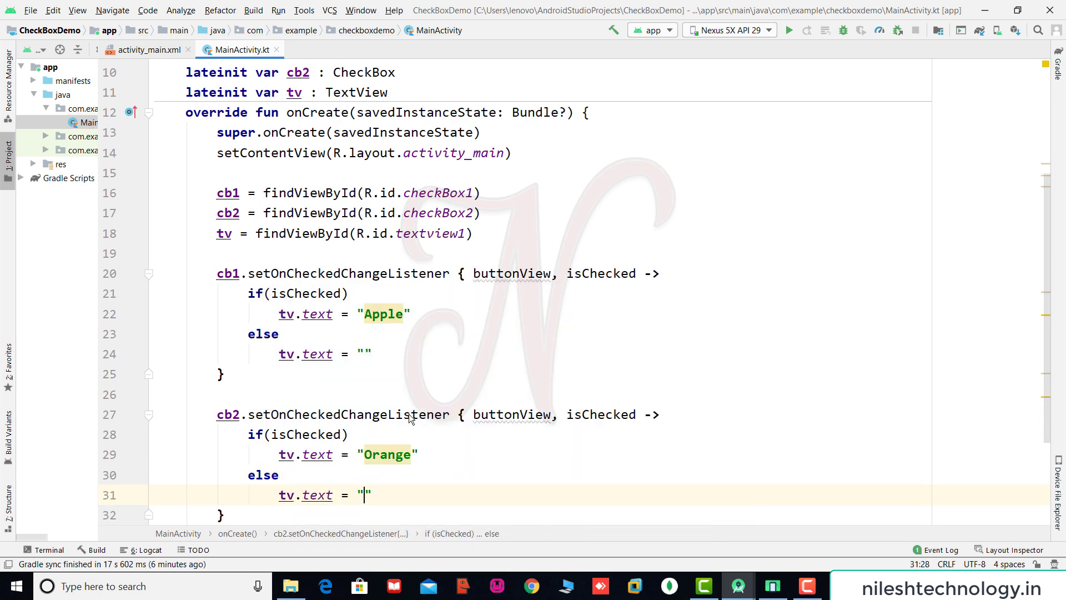
key(Down)
key(Down)
key(Down)
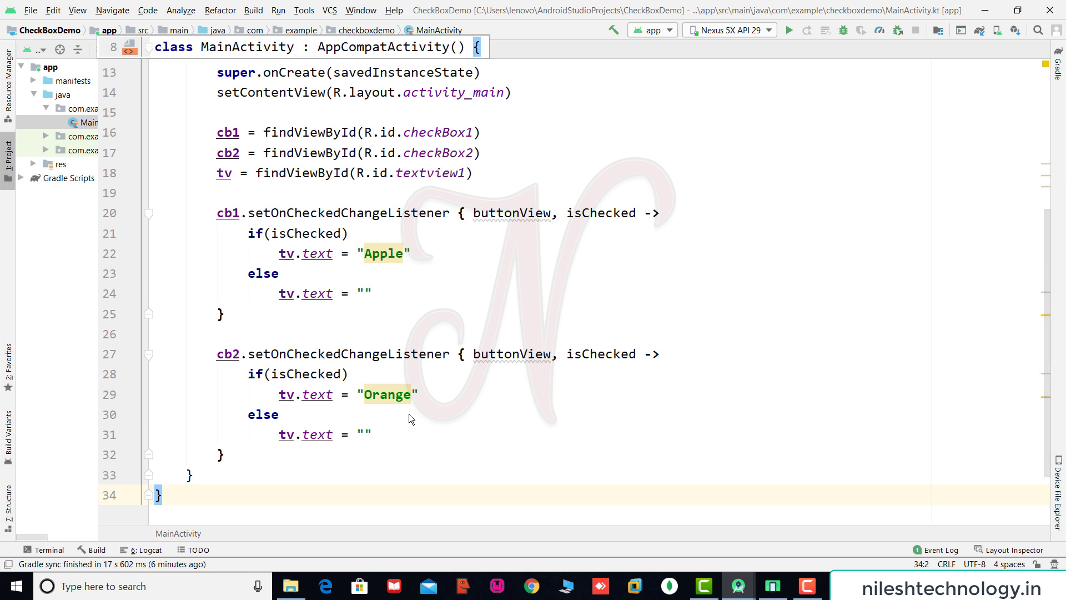
click(626, 326)
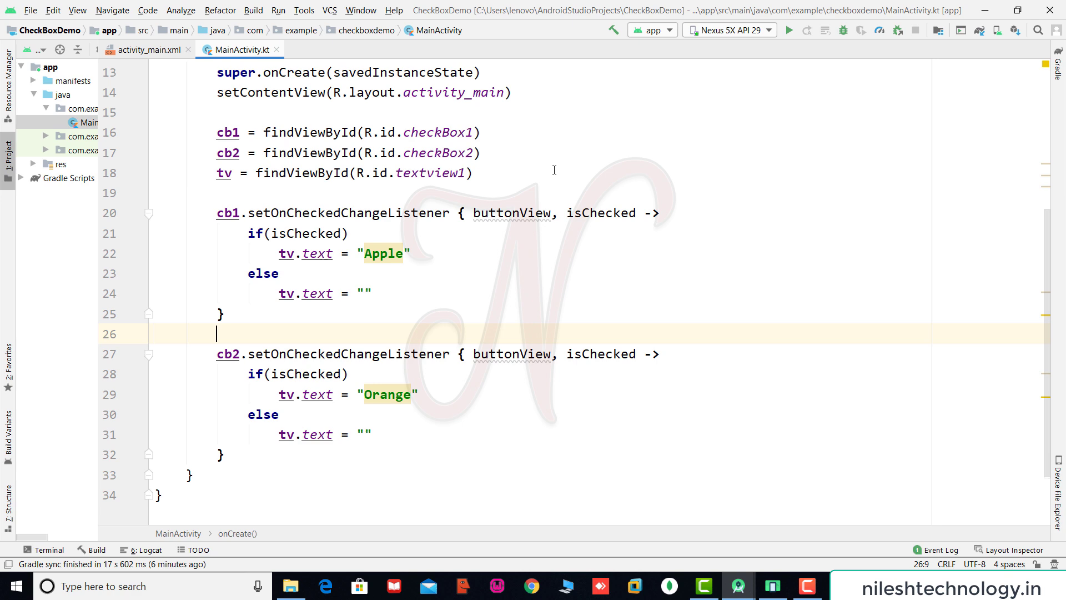
drag(379, 132, 475, 172)
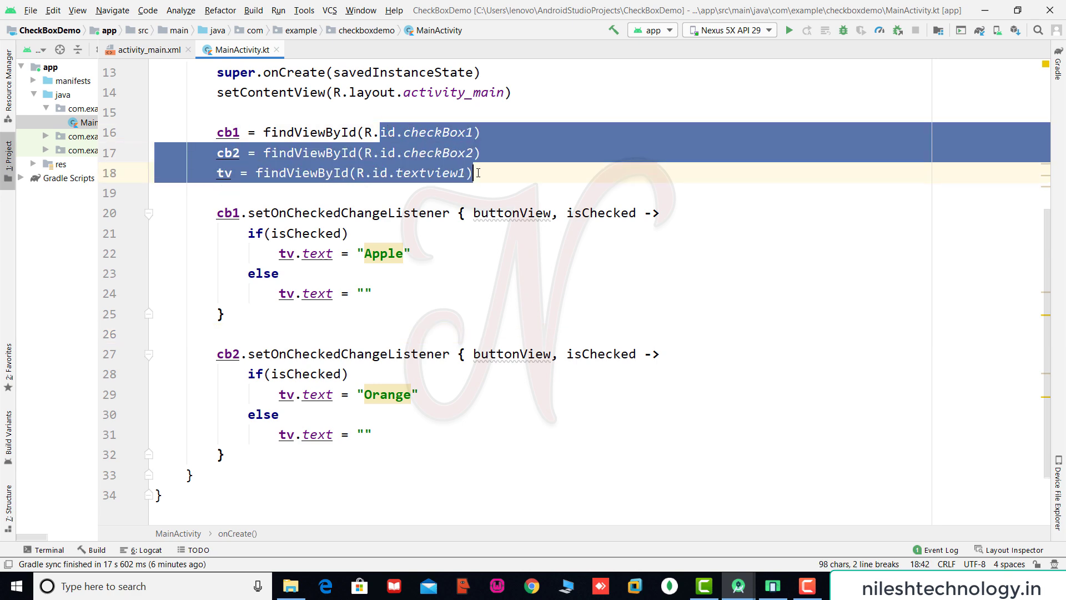
click(168, 51)
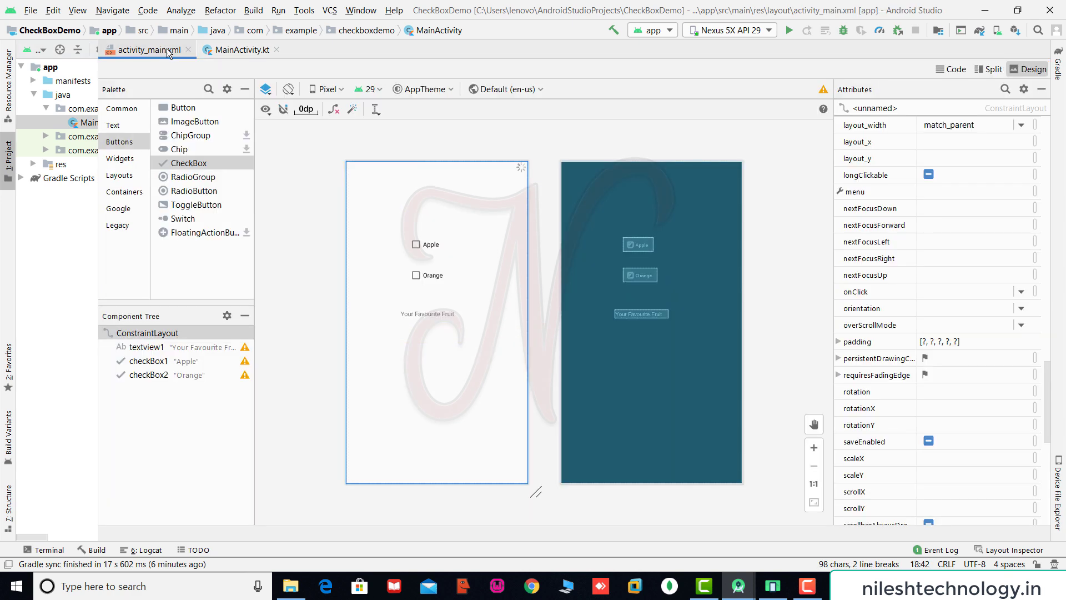
click(951, 69)
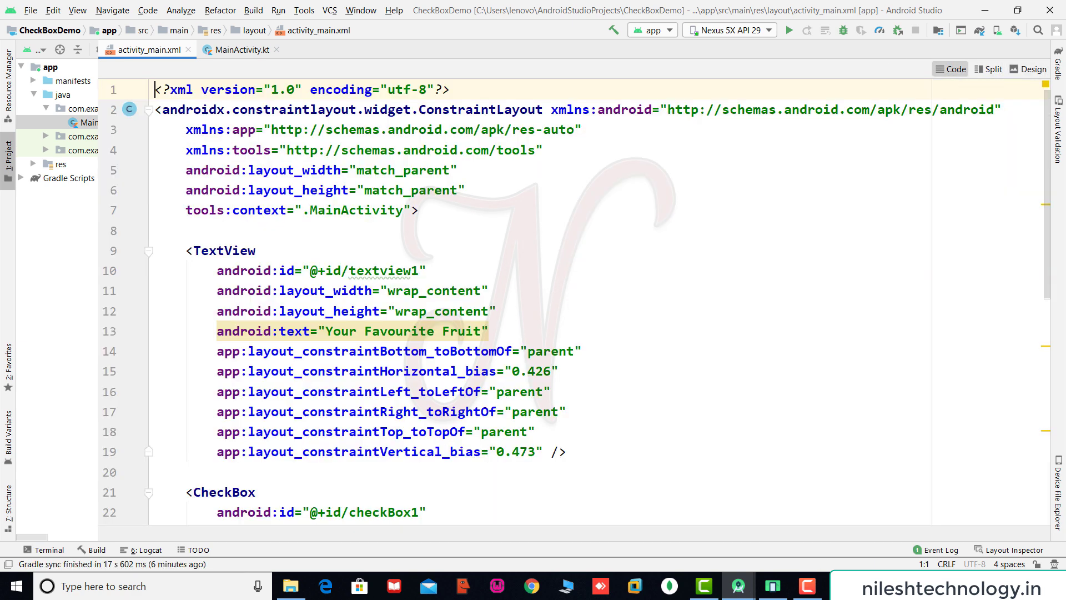
click(241, 255)
drag(279, 272, 476, 274)
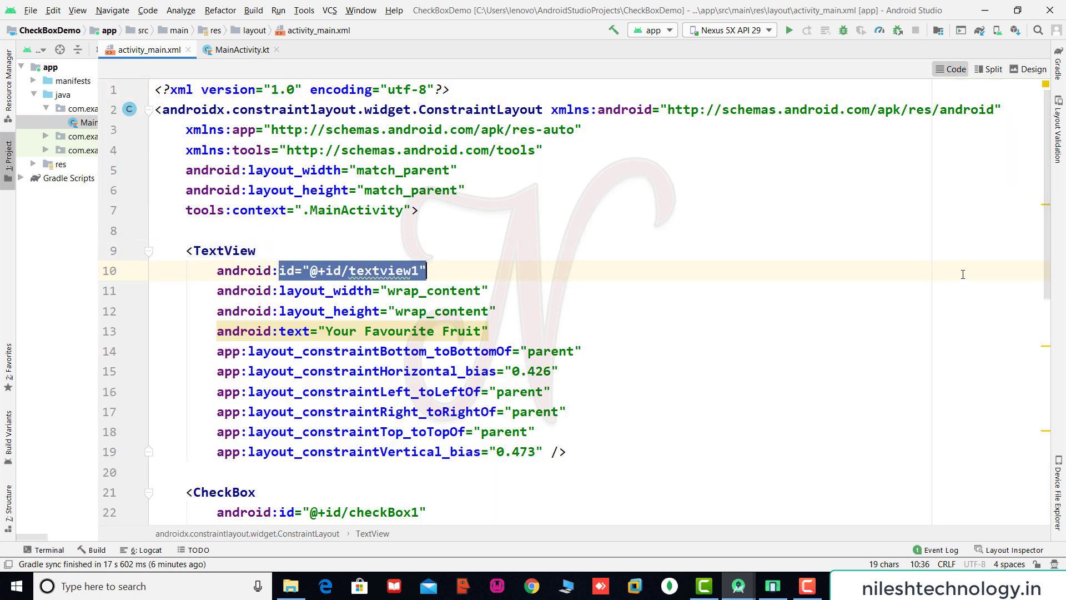
drag(1049, 237, 1048, 394)
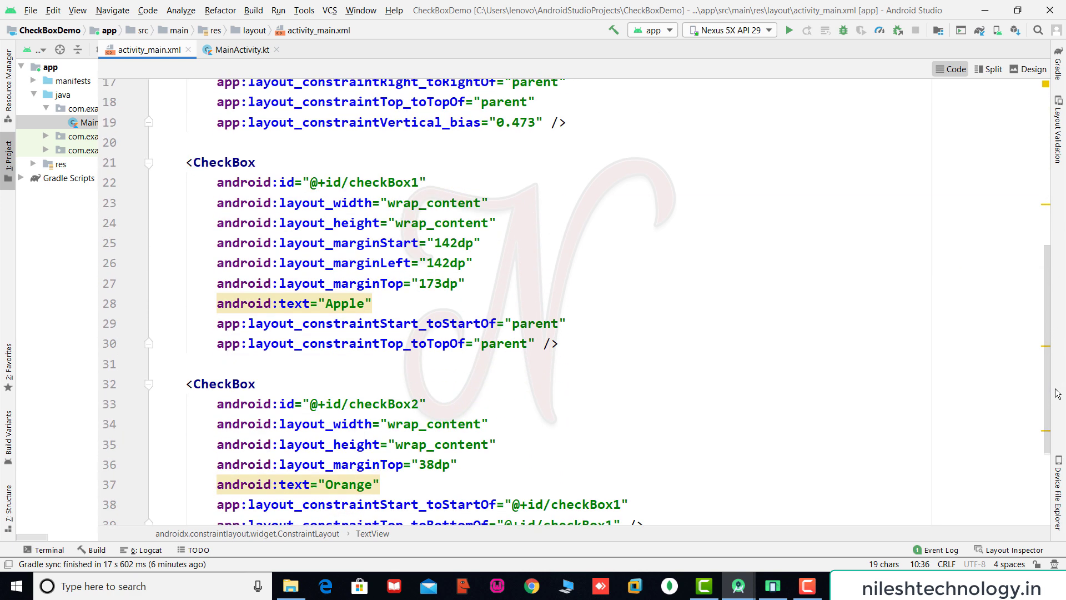
drag(376, 183, 430, 182)
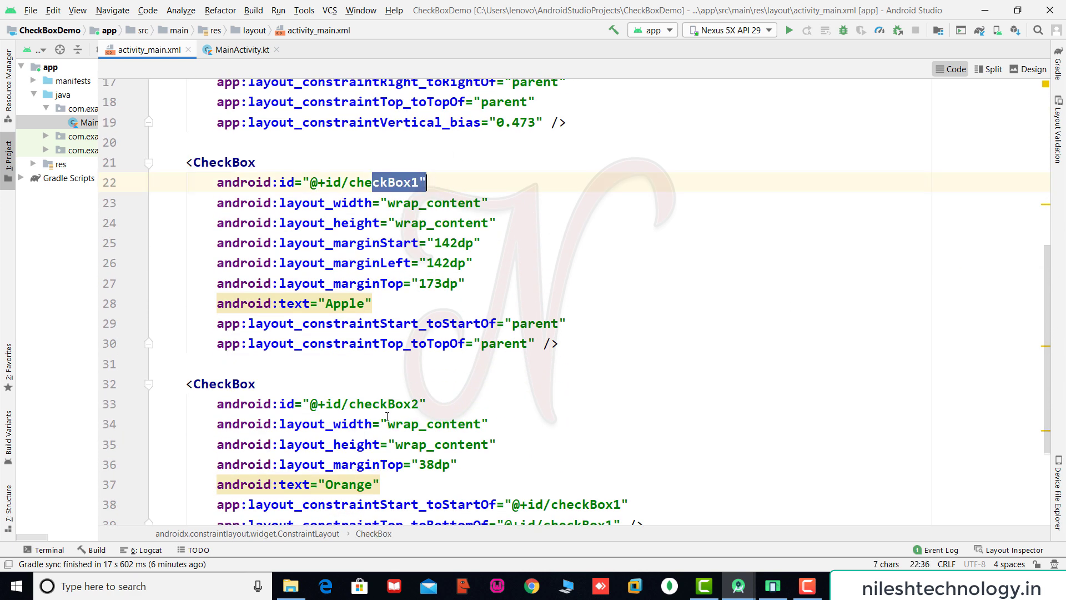
drag(380, 404, 427, 405)
click(243, 52)
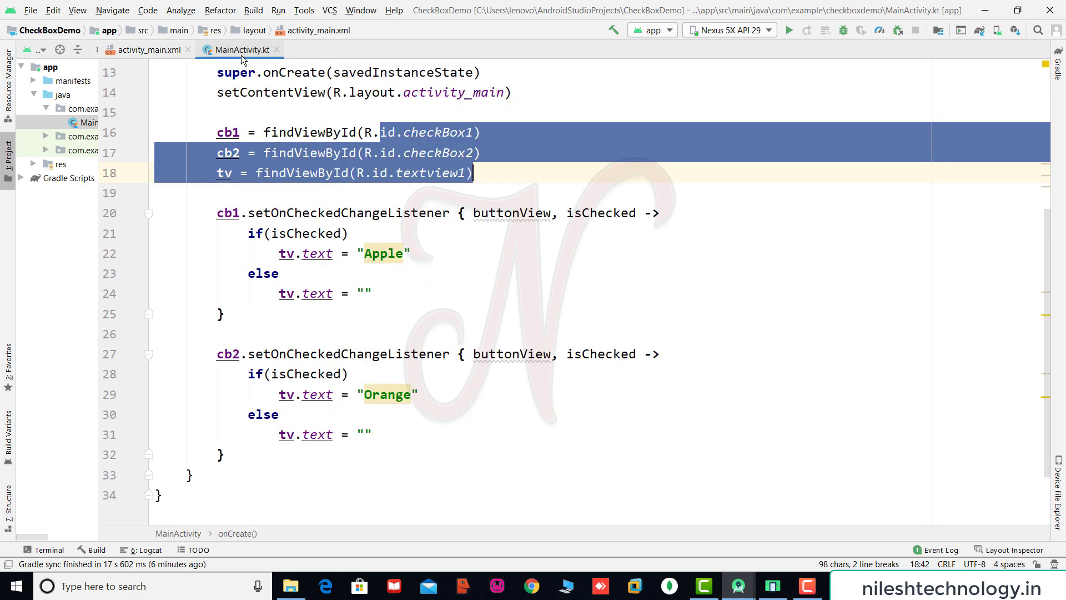
click(267, 133)
mouse_move(265, 133)
mouse_down()
mouse_move(354, 133)
mouse_move(489, 178)
mouse_up()
click(503, 180)
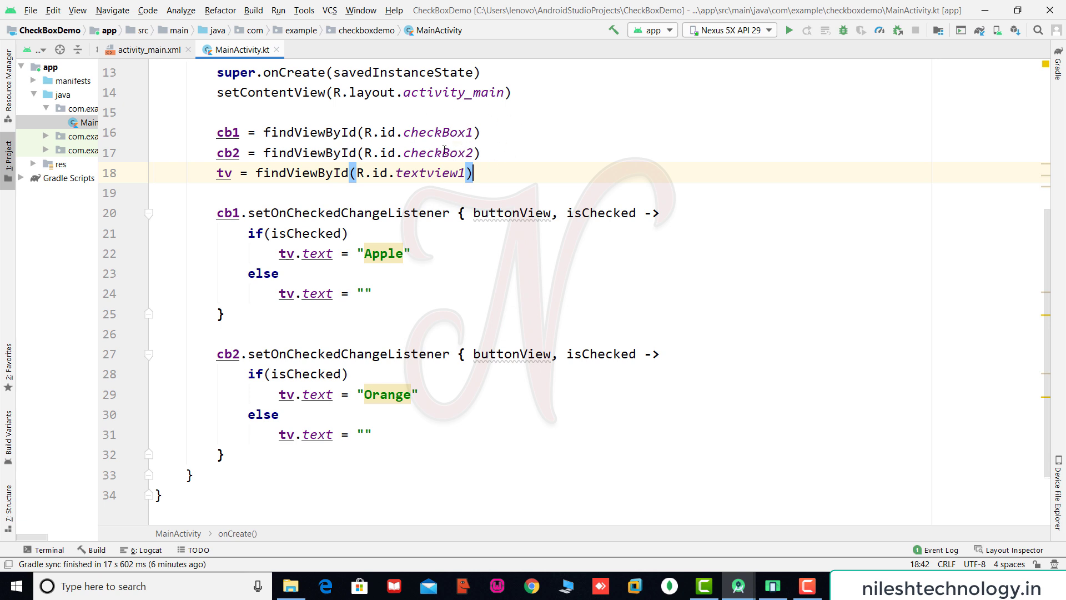
mouse_move(216, 132)
mouse_down()
mouse_move(240, 132)
mouse_move(241, 153)
mouse_up()
double_click(215, 173)
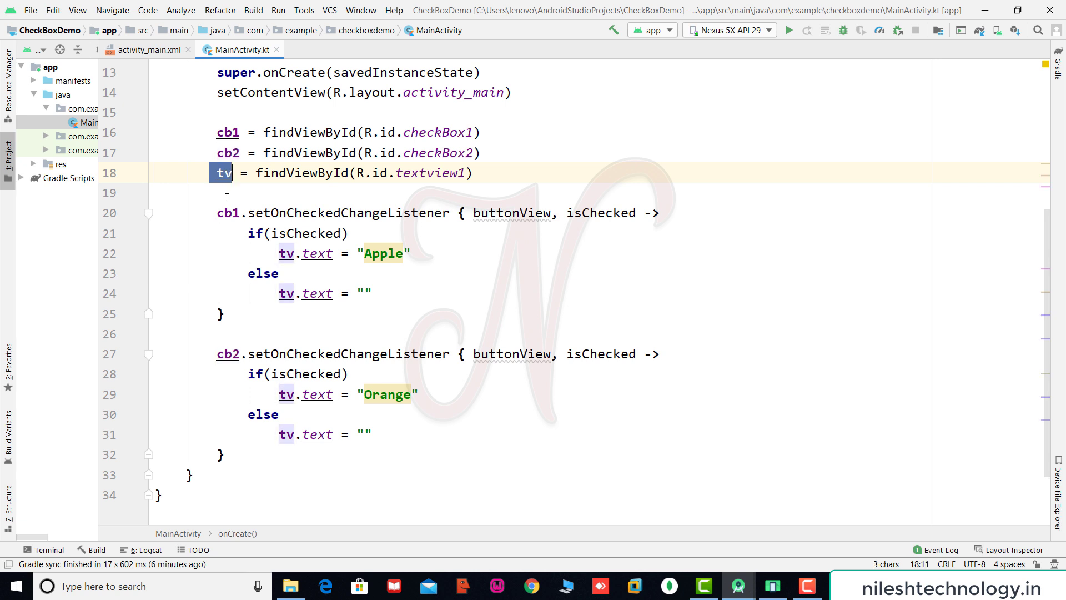
drag(216, 205, 474, 421)
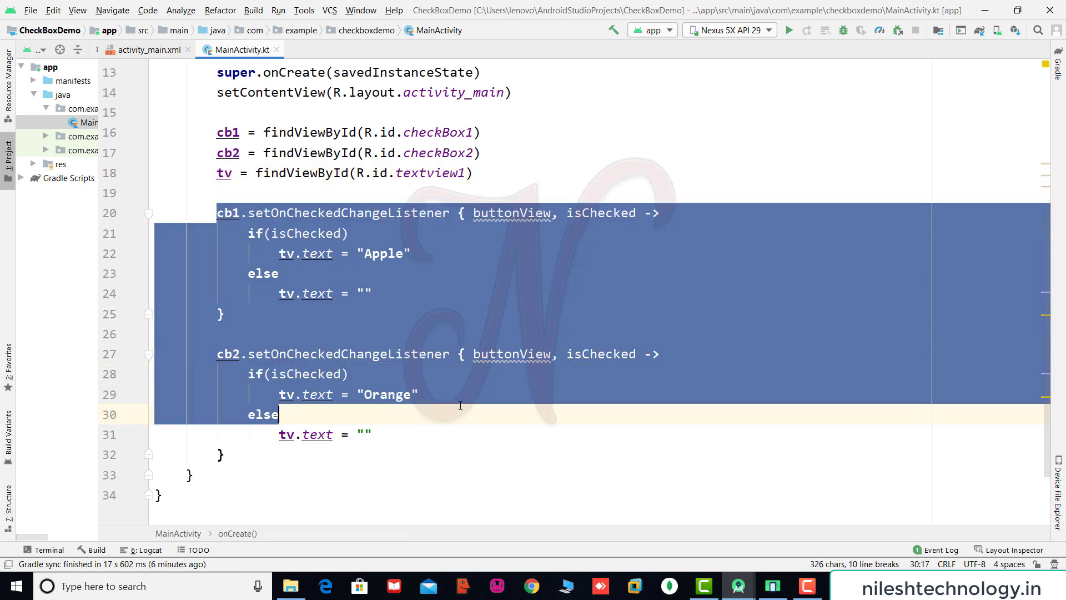
click(474, 421)
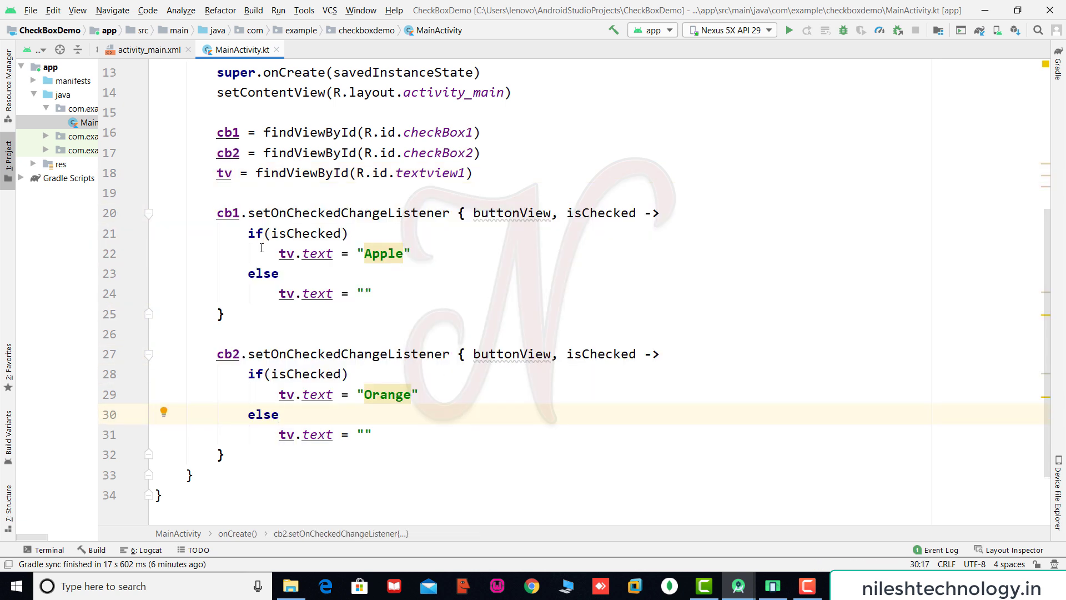
drag(263, 253, 411, 255)
drag(255, 293, 413, 304)
click(551, 143)
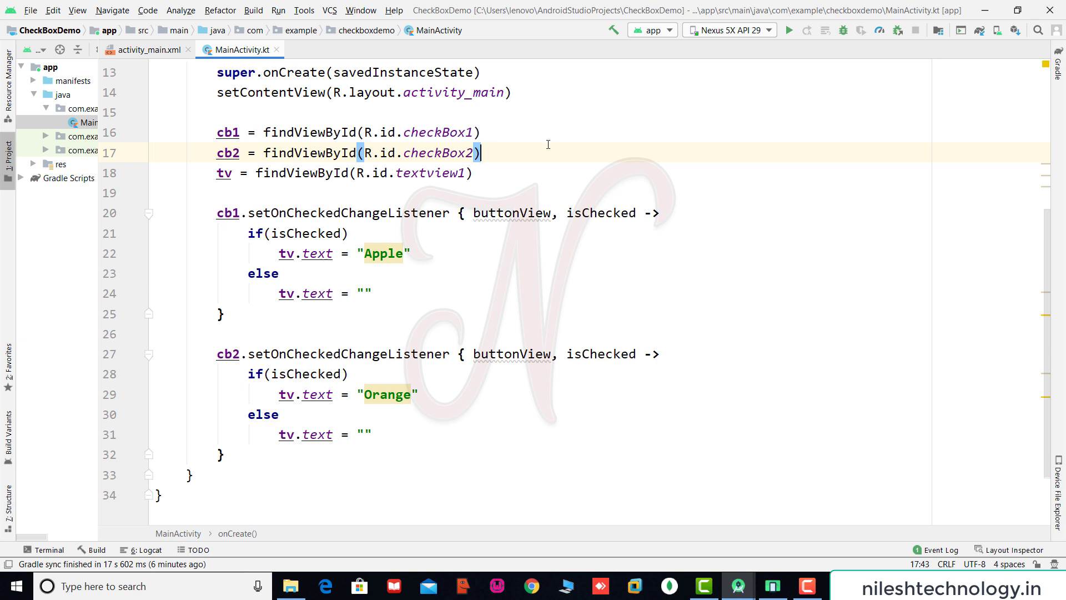
Run 'MainActivity' from the editor's context menu and bring the emulator forward
right_click(411, 333)
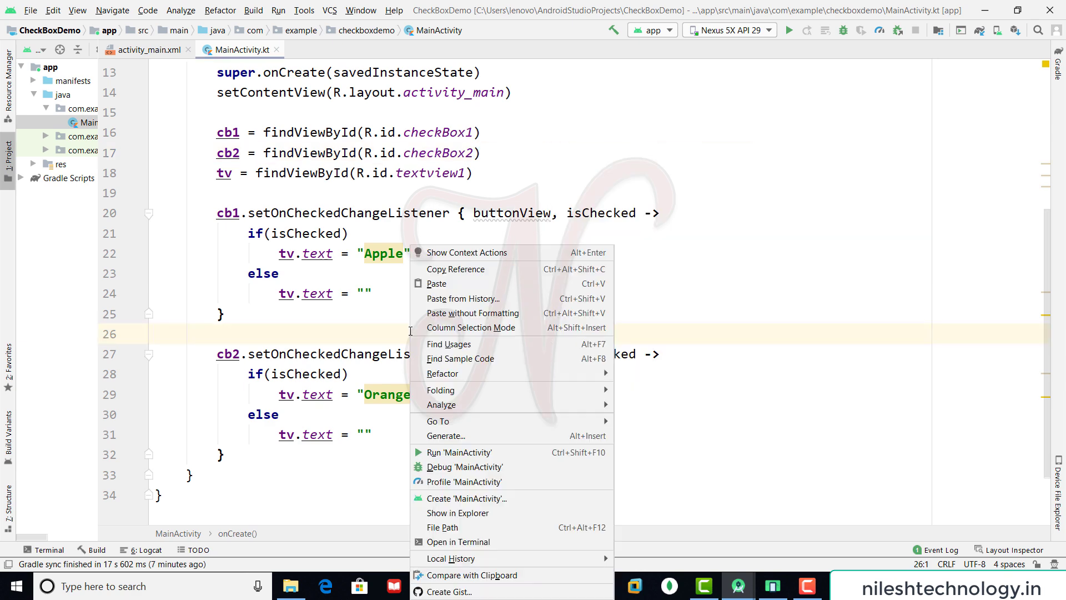
click(454, 452)
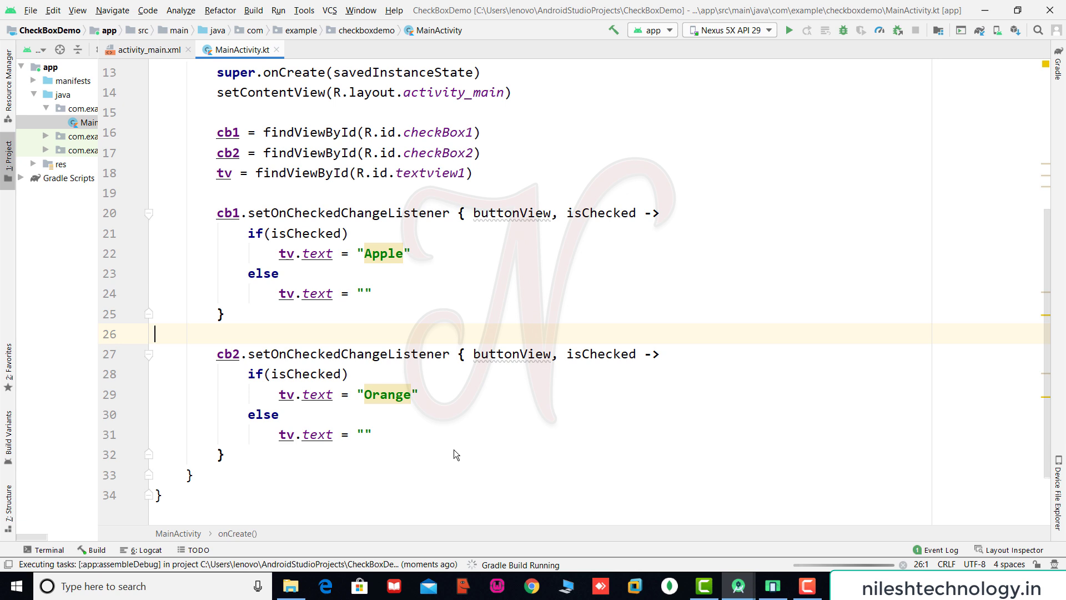
click(773, 589)
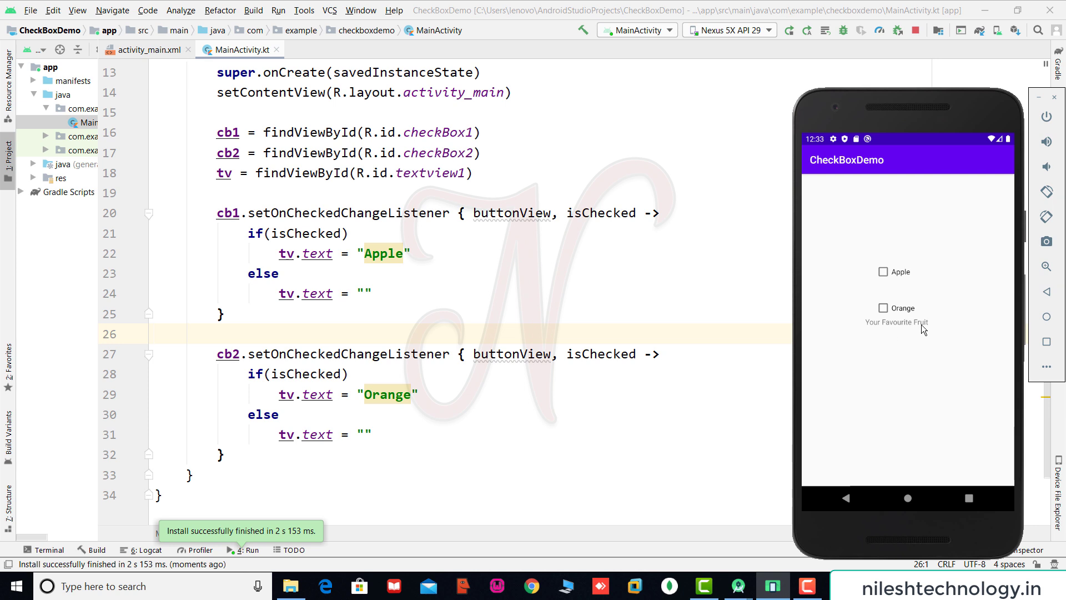
Check and uncheck Apple to show and clear "Apple", then check Orange
click(884, 274)
click(884, 273)
click(884, 308)
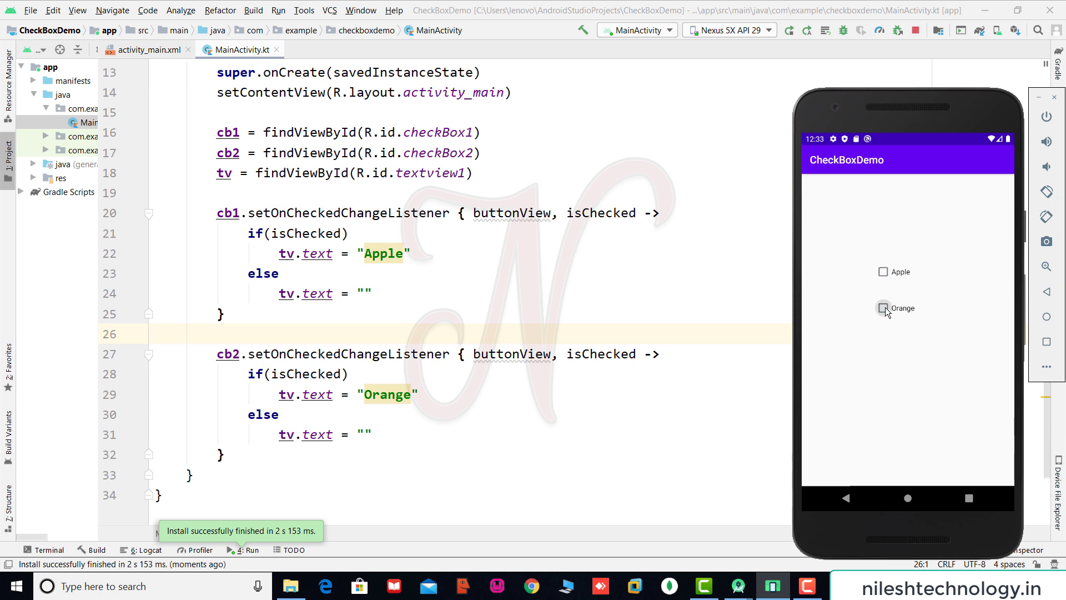